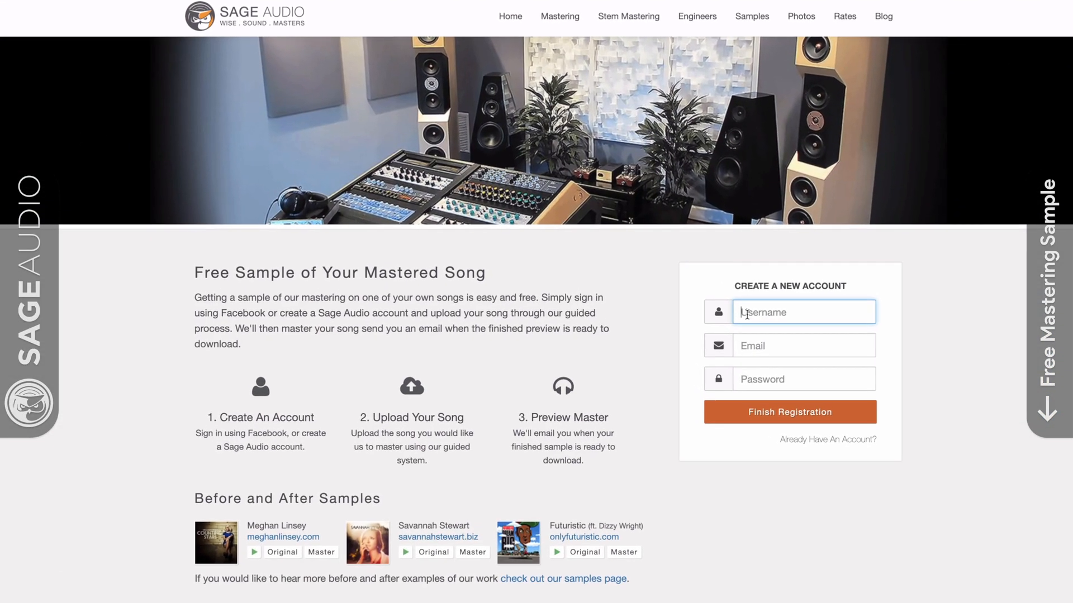
- Enter a username and your e-mail address in the Sage Audio new-account form
type("NewArt")
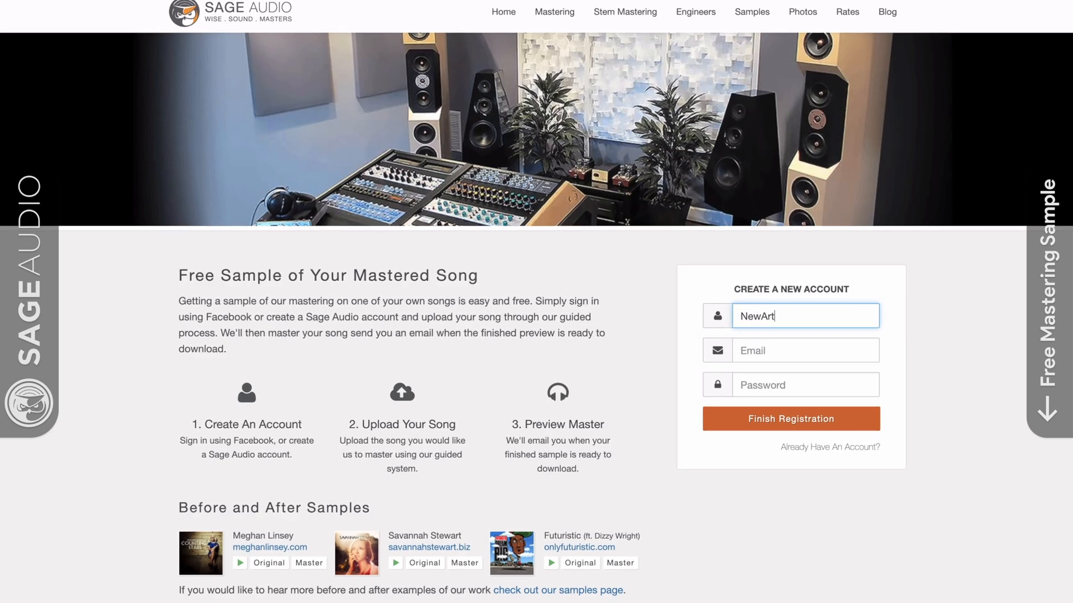
type("ist")
key("Tab")
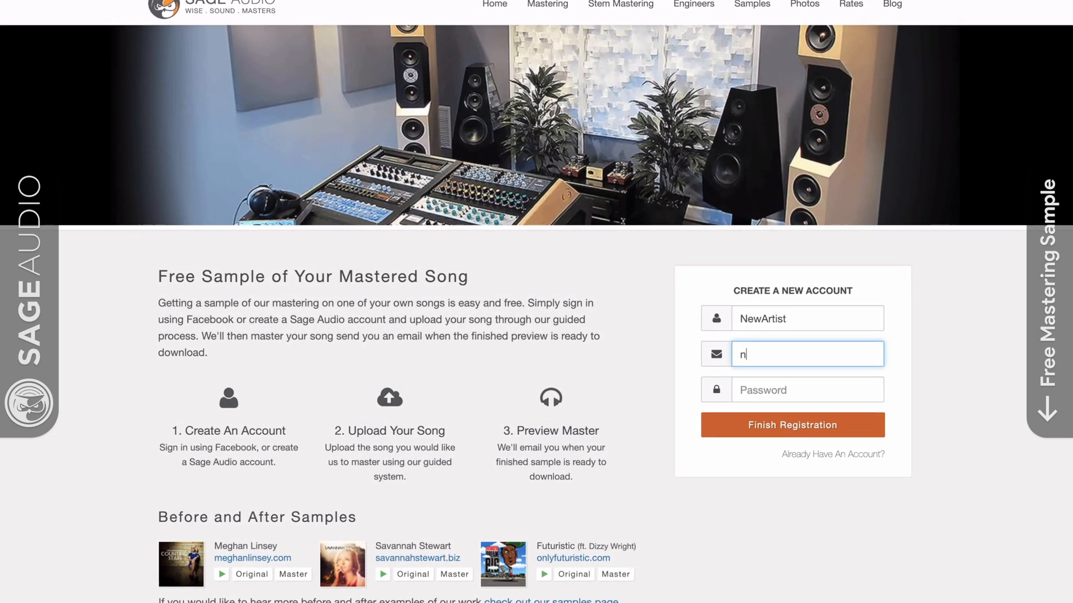
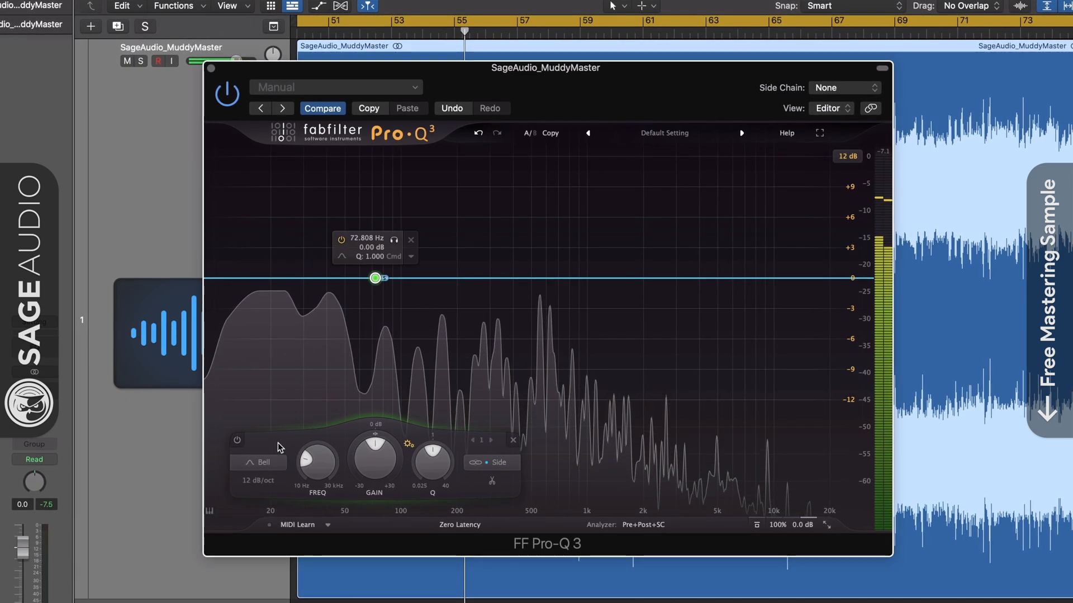
- Make the Pro-Q 3 side band a low cut and sweep it to about 116 Hz while soloed
left_click(263, 365)
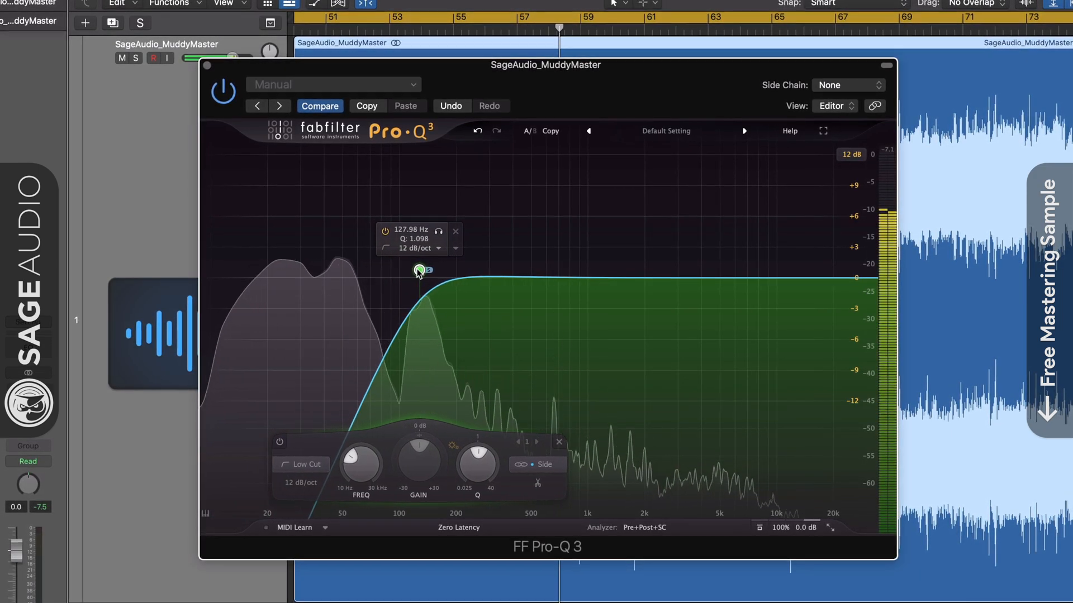
left_click(440, 233)
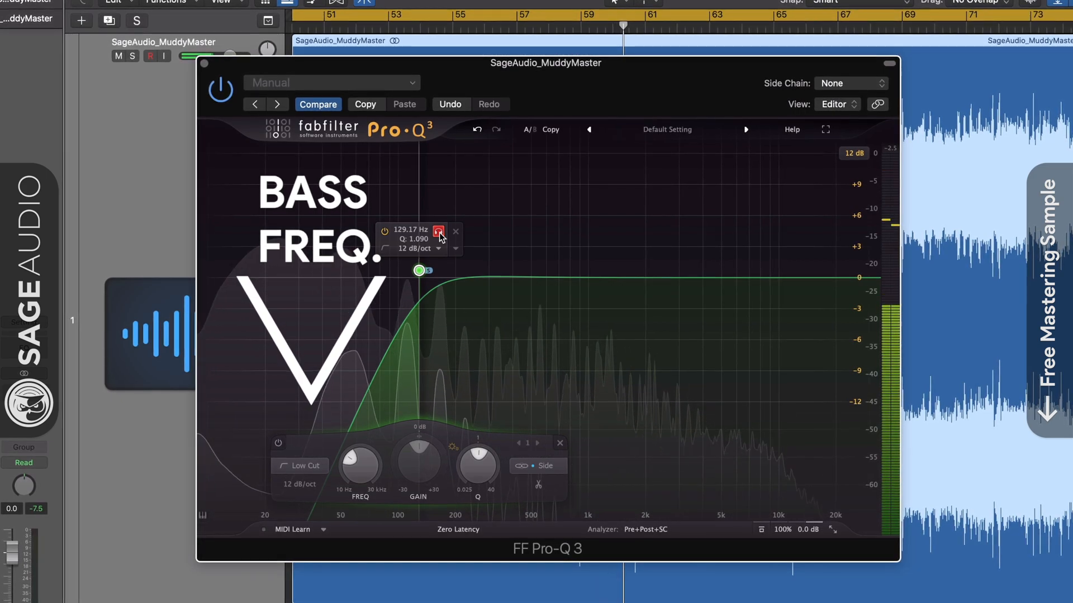
left_click(438, 232)
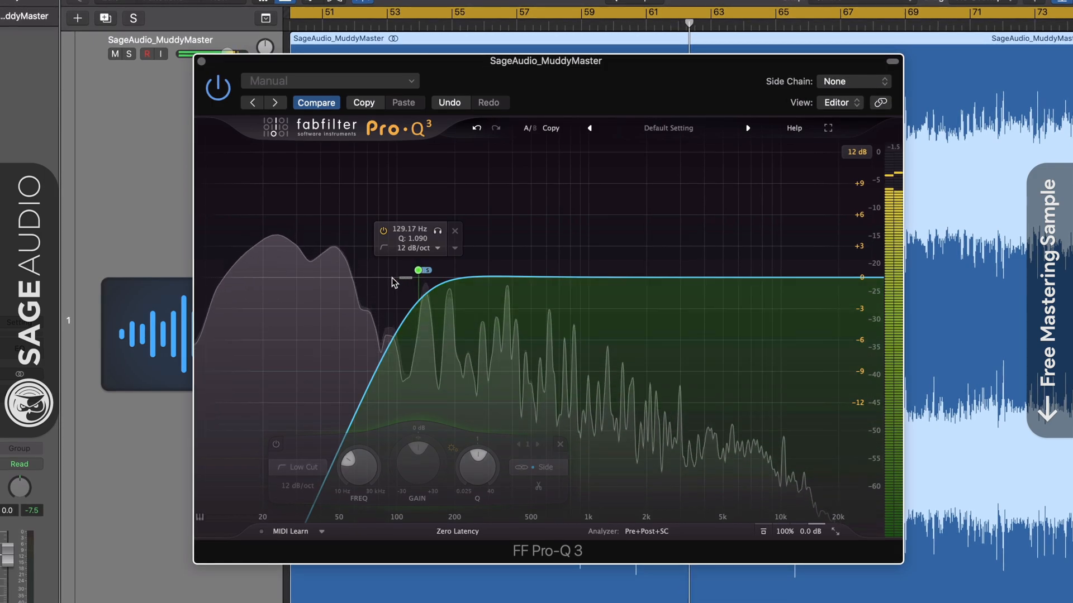
left_click(418, 270)
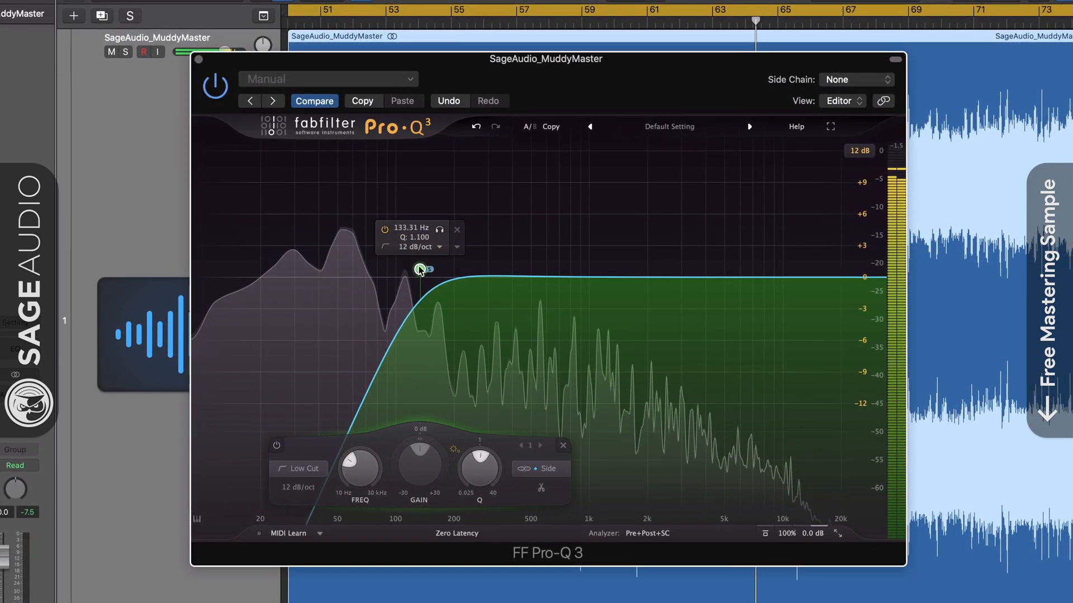
left_click_drag(441, 236, 426, 239)
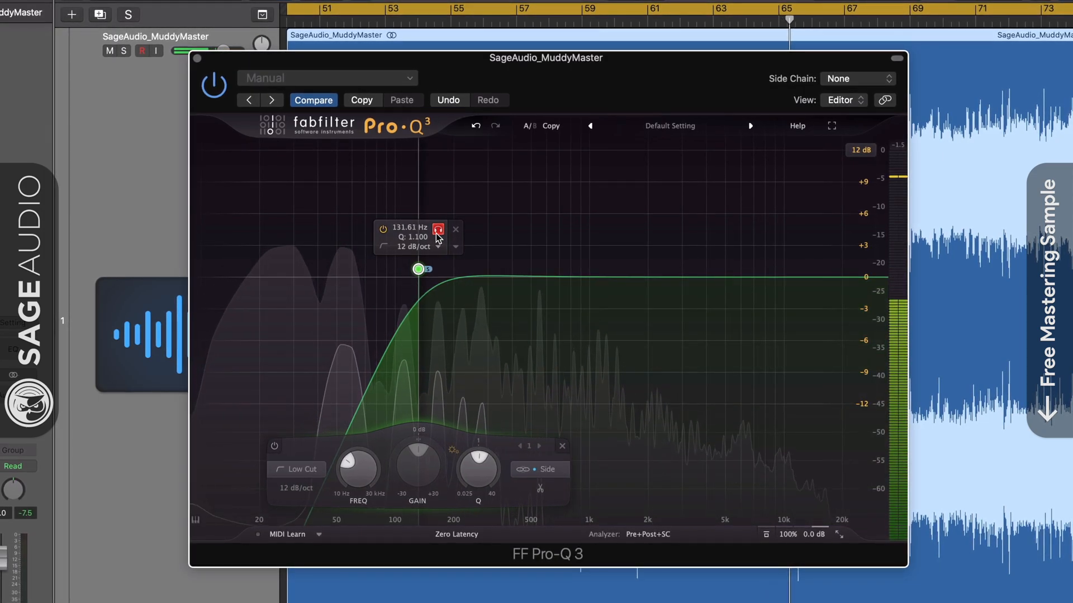
left_click(438, 233)
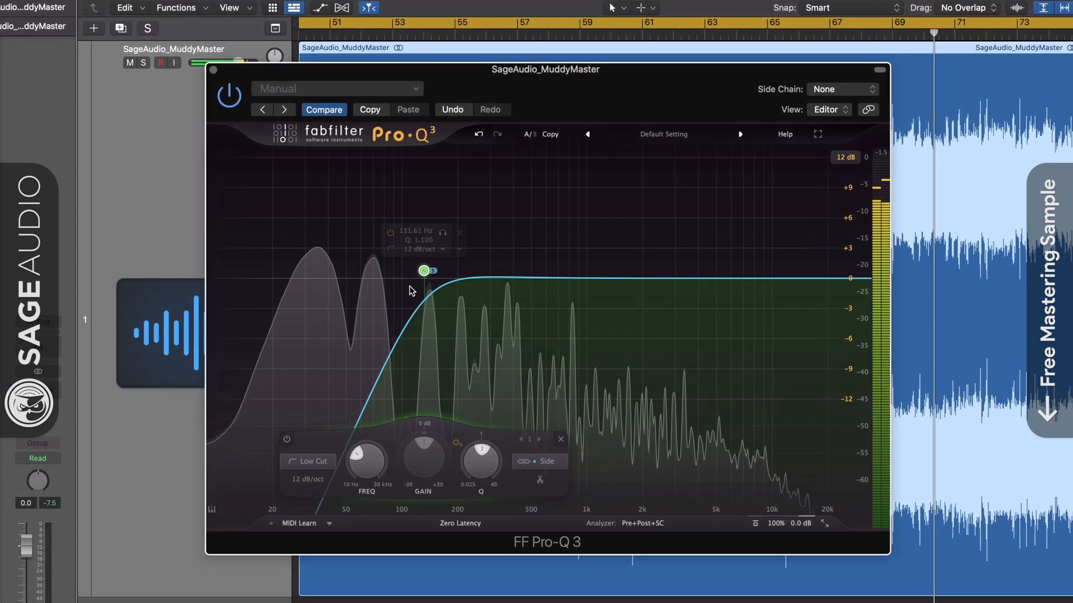
- Sweep the low-cut cutoff down to 10 Hz, then back up to about 37 Hz
left_click_drag(415, 271, 216, 267)
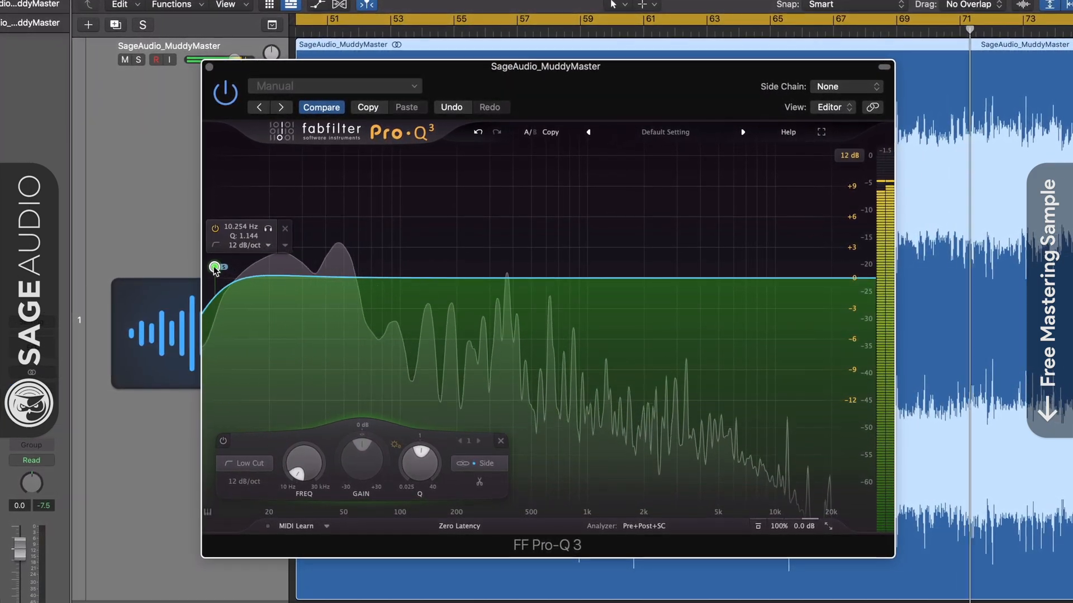
left_click(269, 228)
left_click_drag(264, 233, 472, 206)
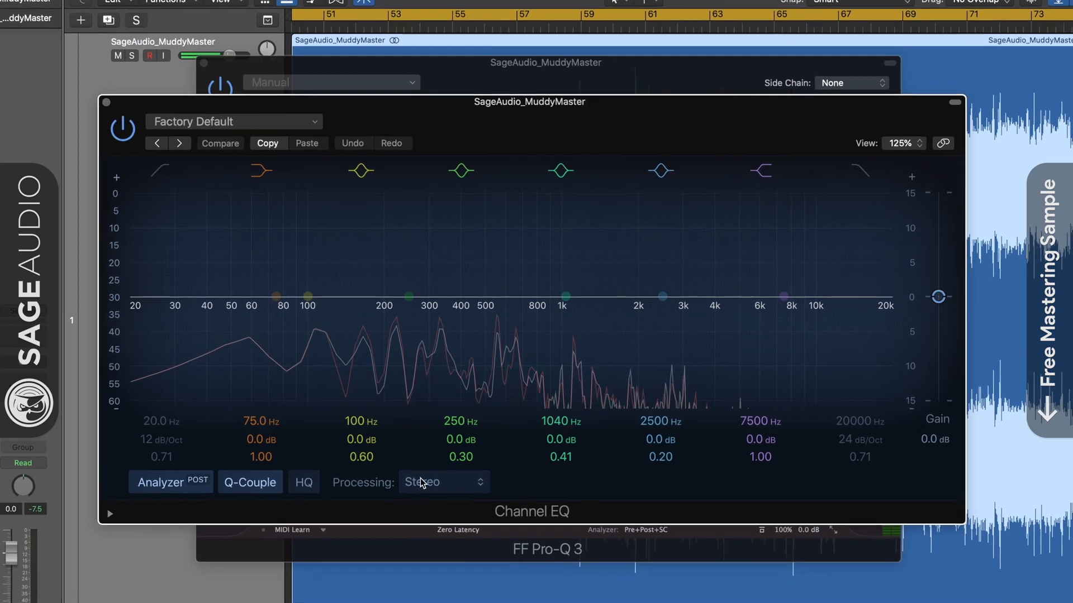
left_click(446, 476)
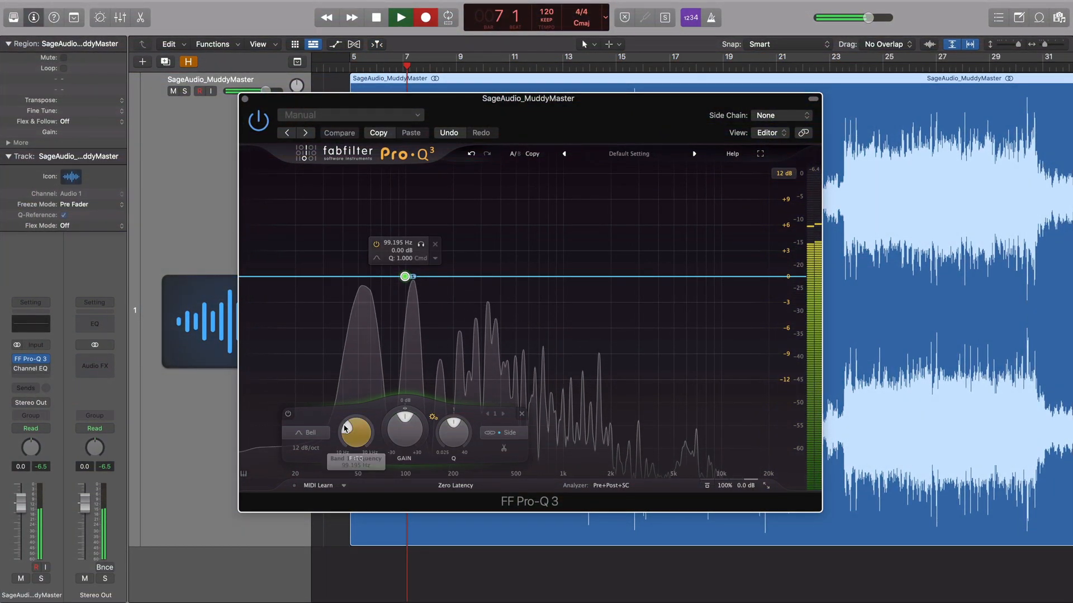
- Set the side band to Low Cut at about 116 Hz, then bypass Pro-Q 3 for comparison
left_click(310, 433)
left_click(308, 350)
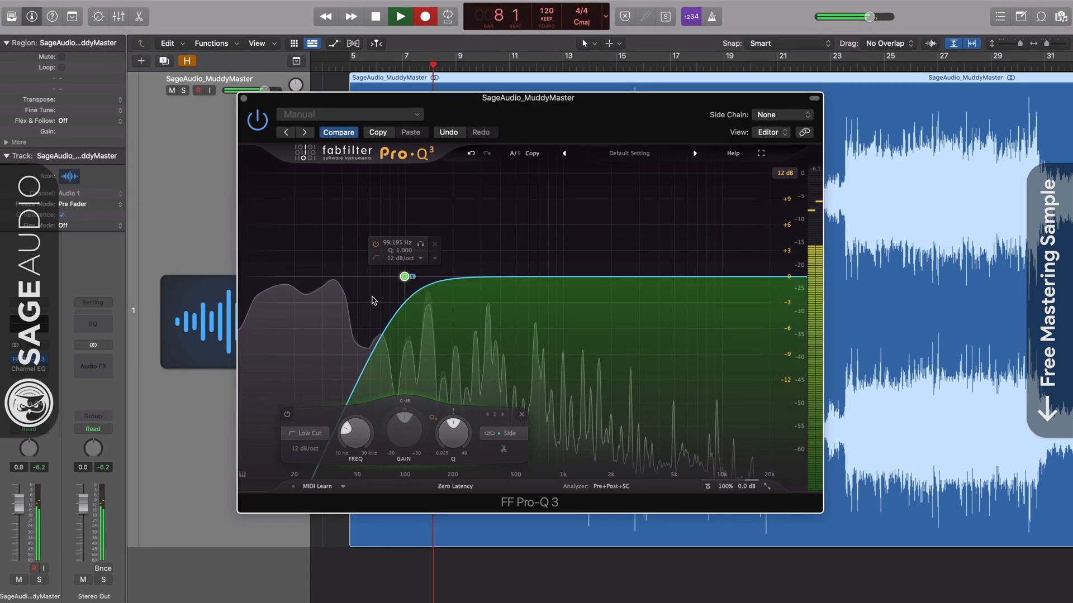
left_click(420, 245)
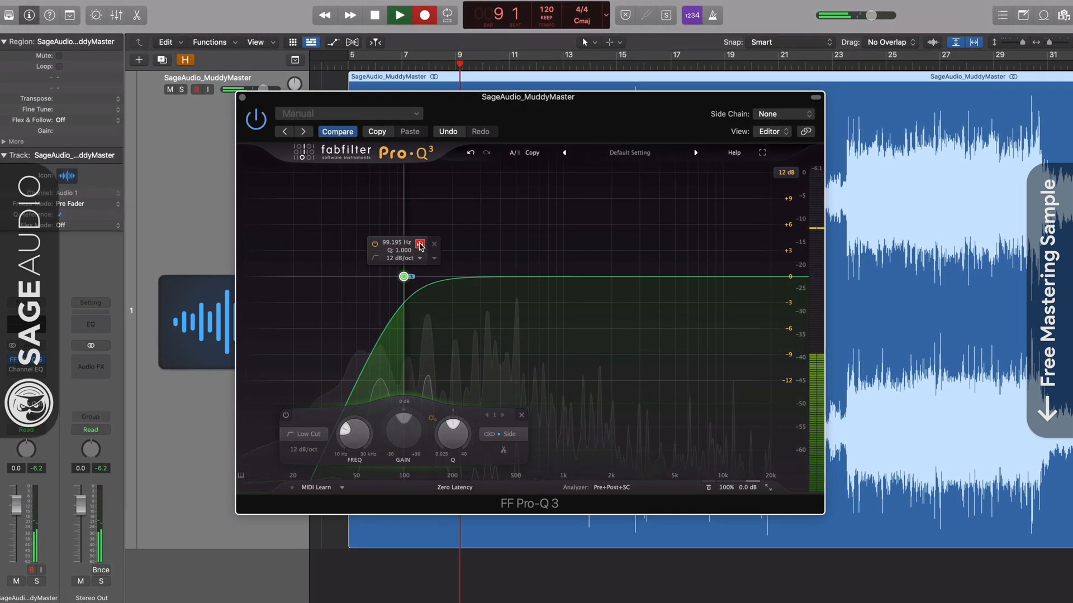
left_click_drag(420, 246, 440, 244)
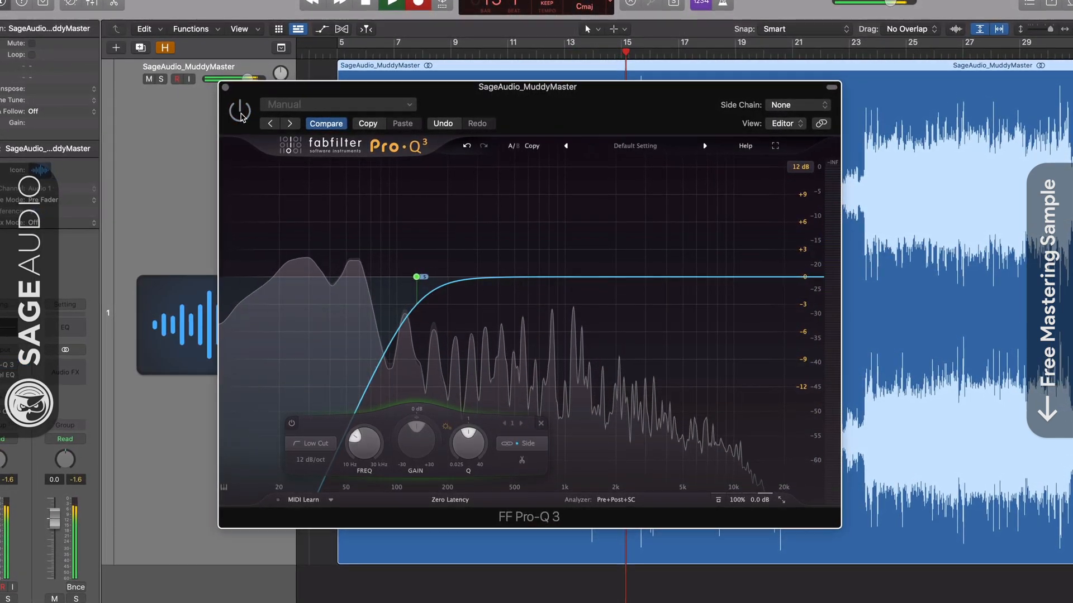
left_click(241, 113)
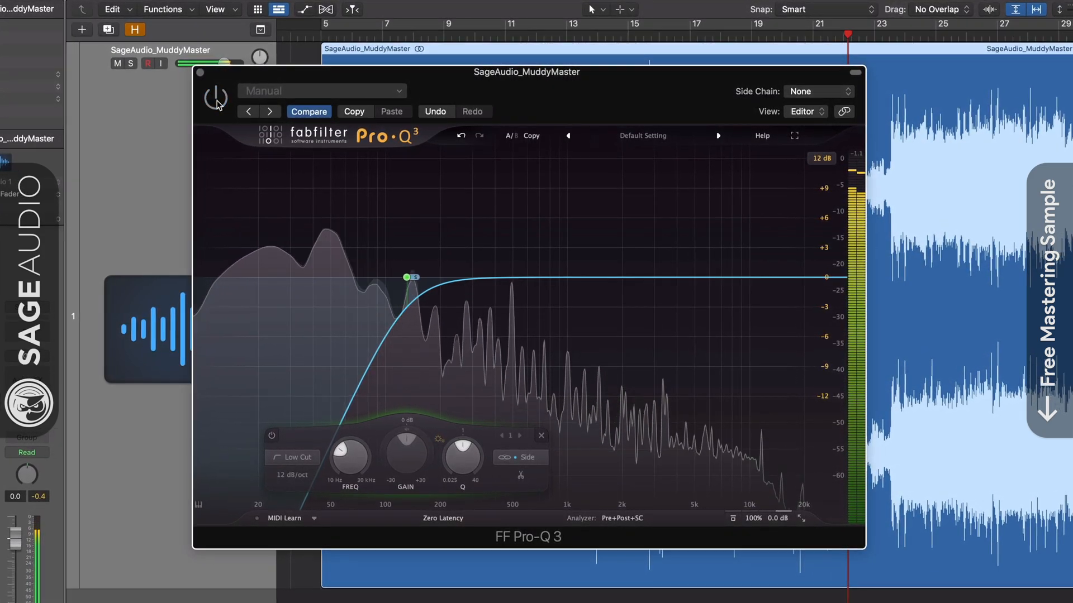
left_click(200, 72)
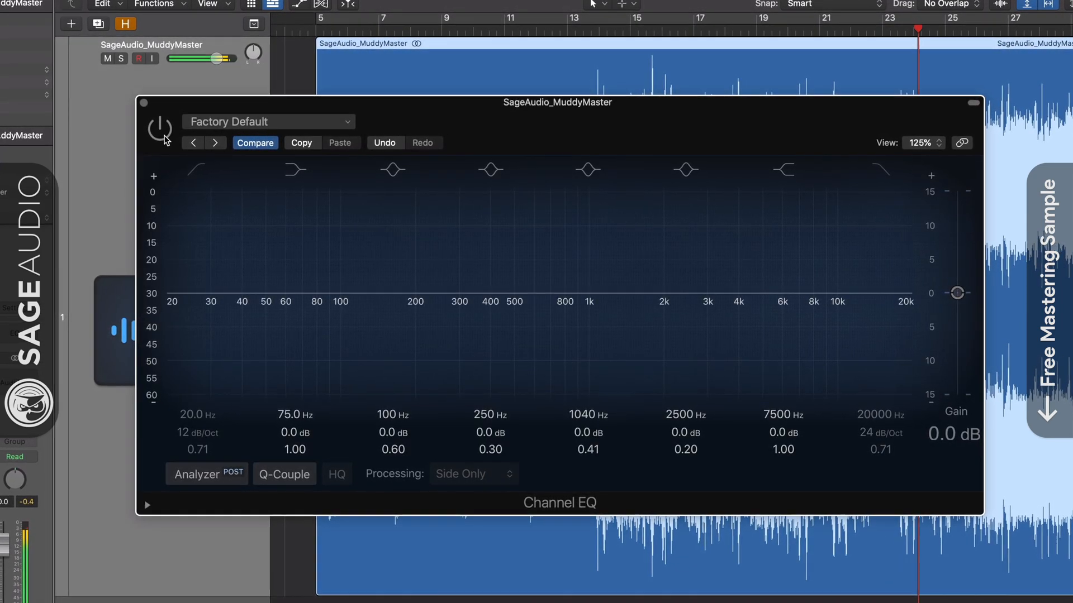
- Enable Channel EQ's low-cut band at 103 Hz with a 36 dB/Oct slope, comparing bypassed versus on
left_click(159, 128)
left_click(194, 170)
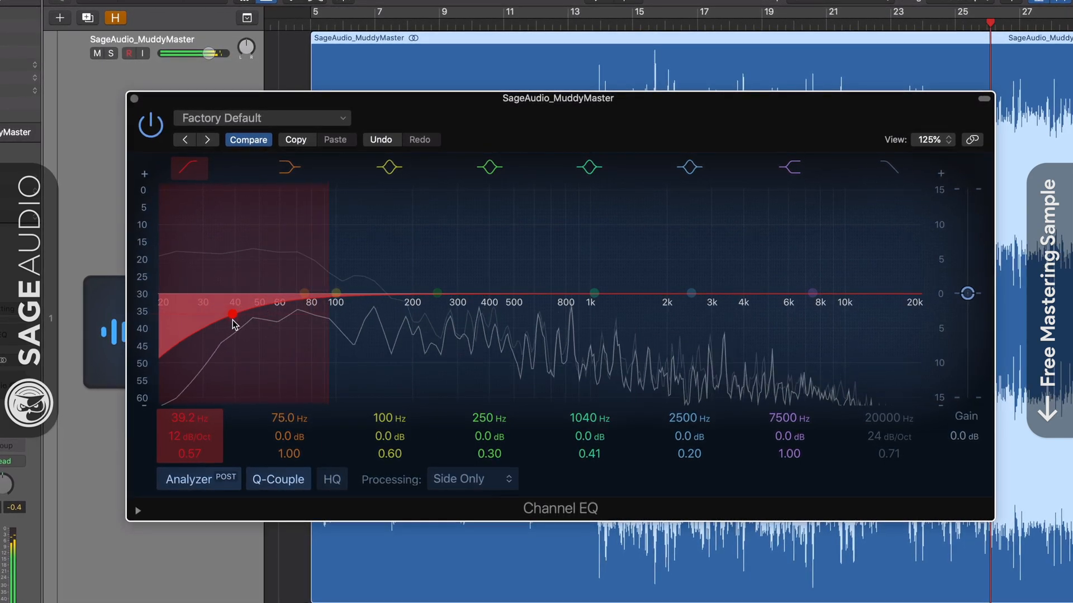
left_click_drag(253, 323, 335, 319)
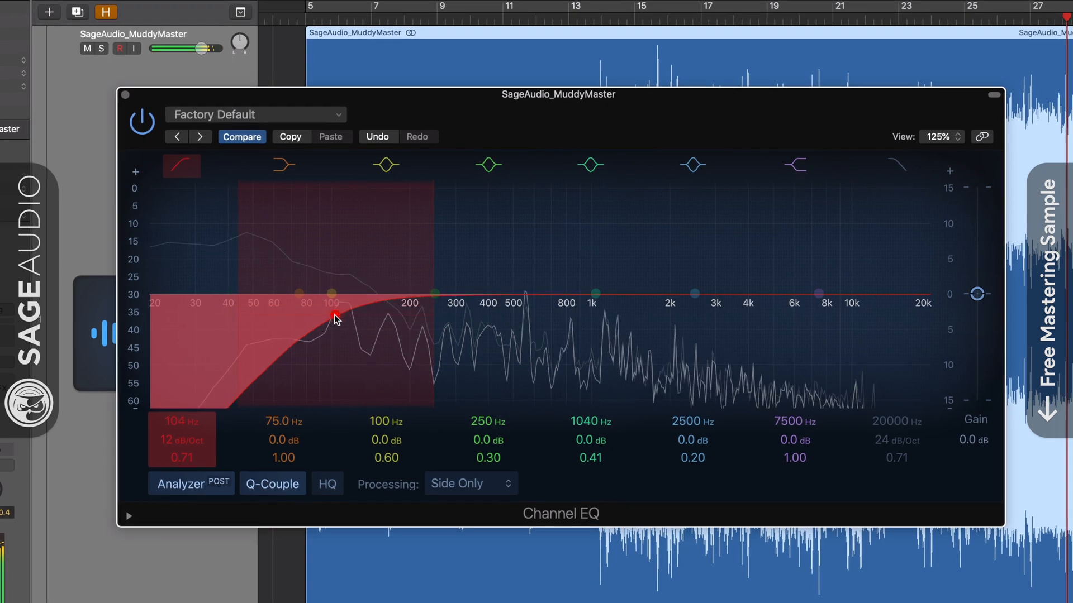
left_click_drag(190, 441, 190, 441)
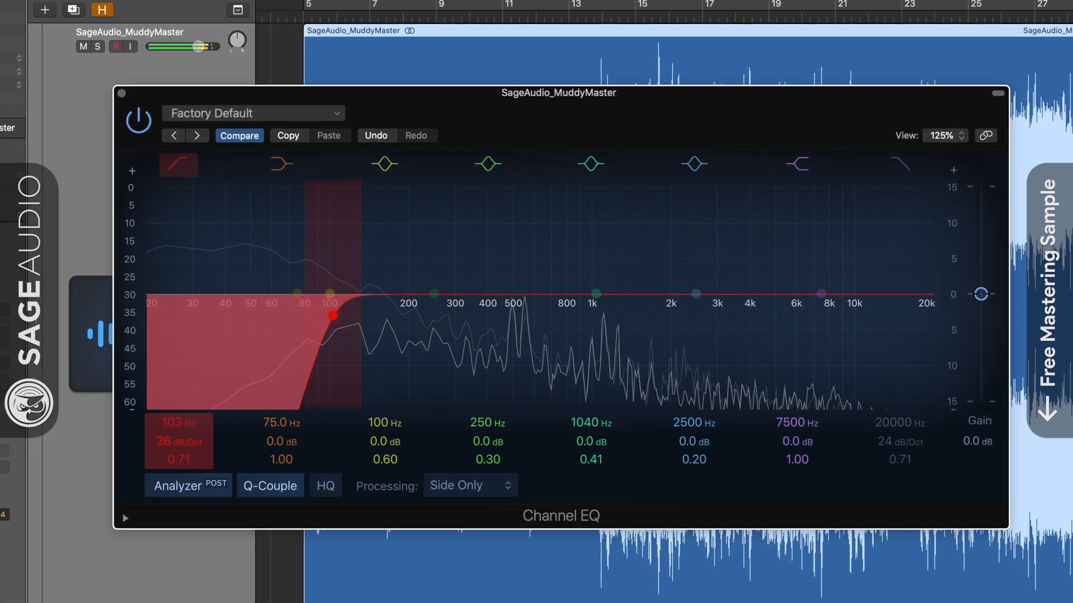
left_click(137, 119)
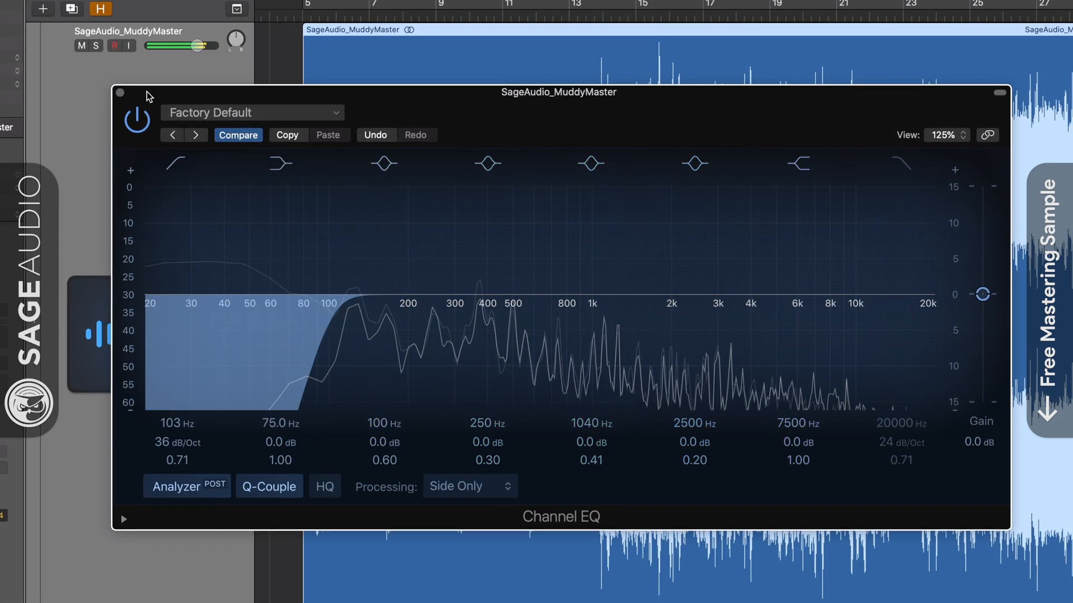
left_click(134, 120)
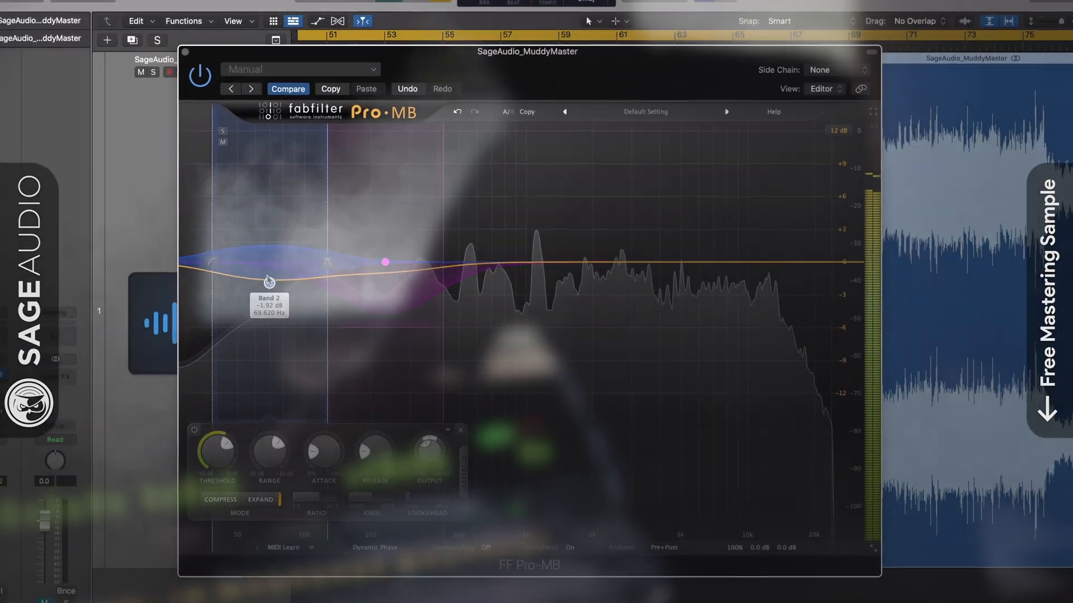
- Raise Pro-MB Band 2 to about -0.3 dB and move Band 1 to about 265 Hz
left_click_drag(292, 286, 291, 269)
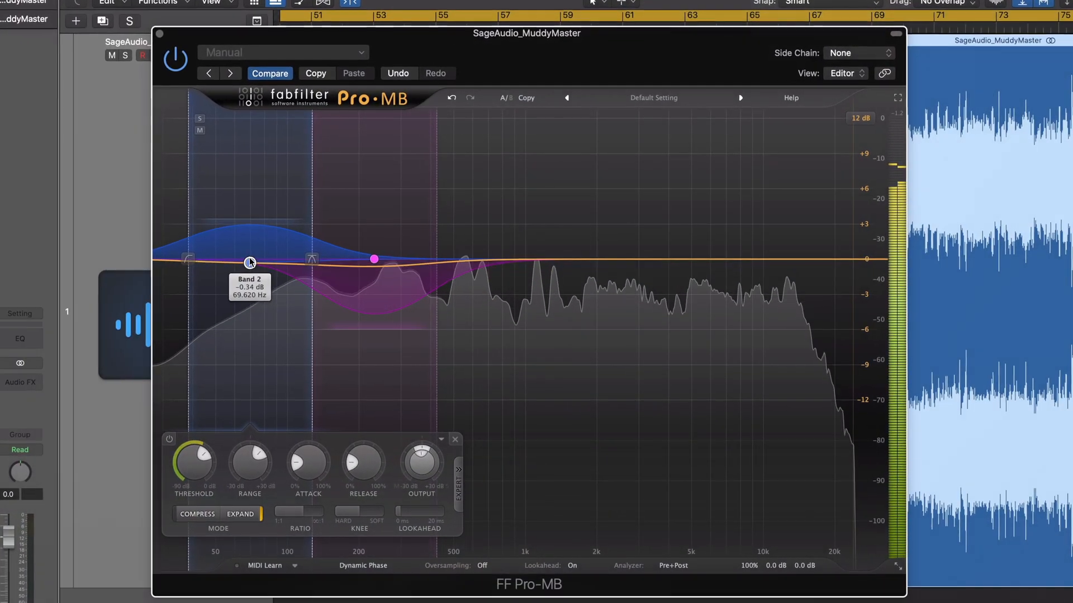
left_click_drag(374, 260, 387, 259)
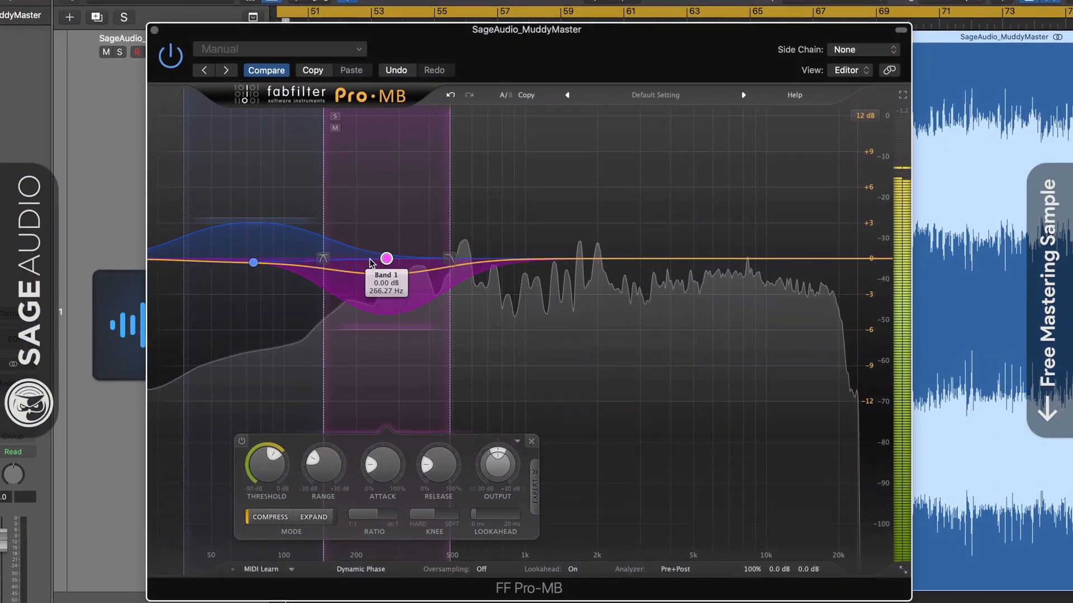
left_click_drag(252, 261, 265, 261)
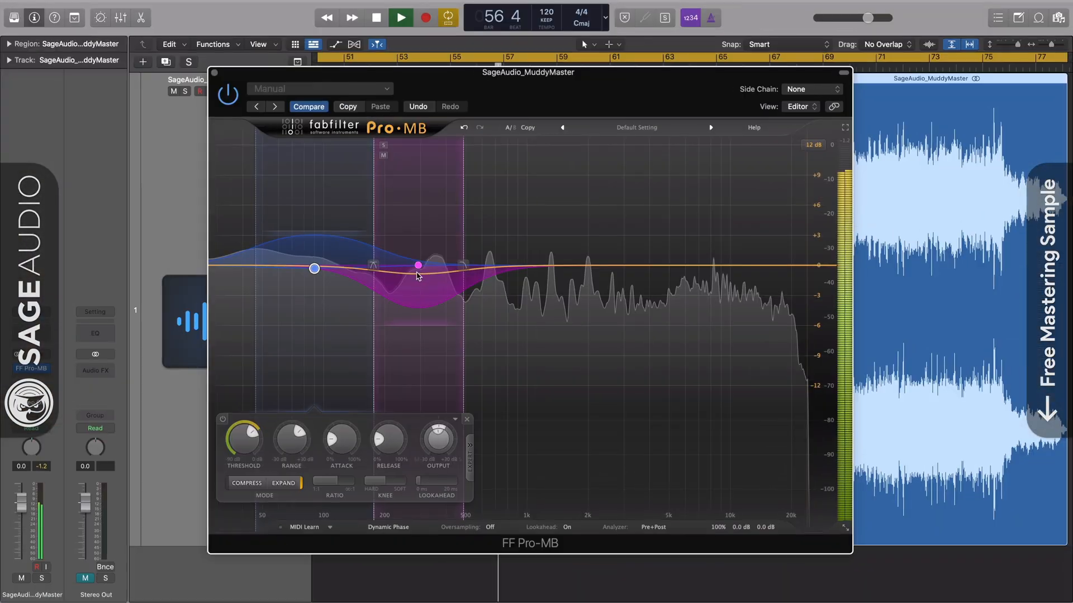
mouse_move(422, 271)
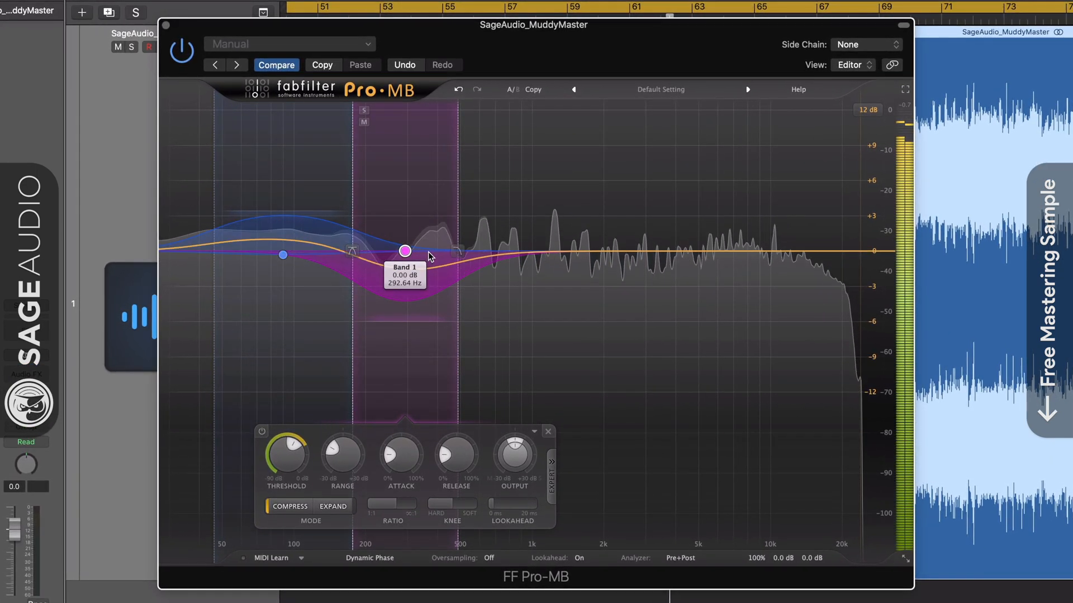
- Lower Band 2 to about 78 Hz and reshape the purple band to roughly 207–351 Hz
left_click_drag(283, 256, 268, 256)
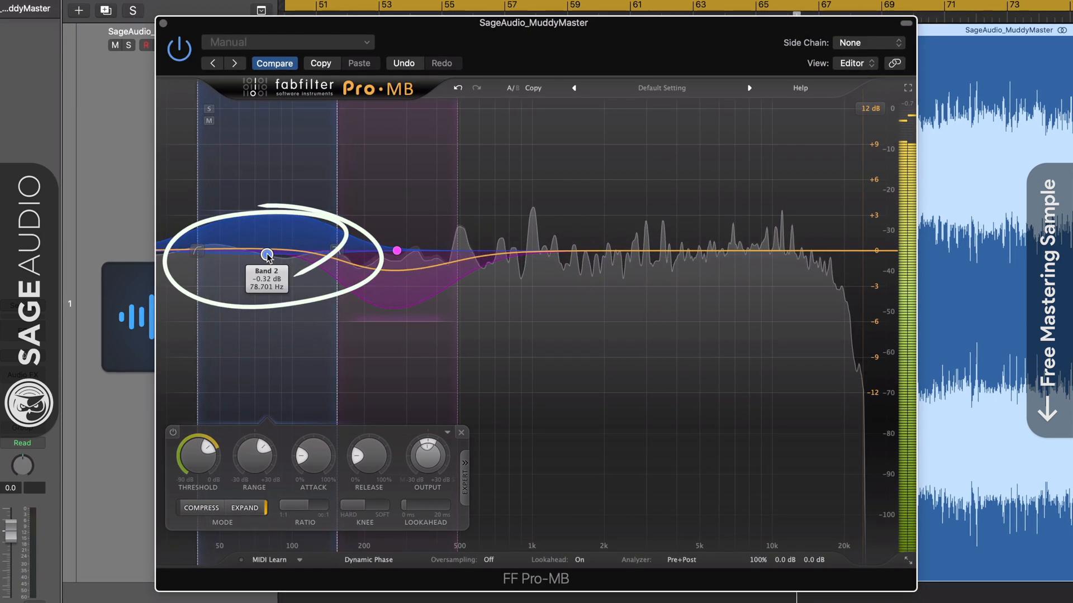
left_click(203, 111)
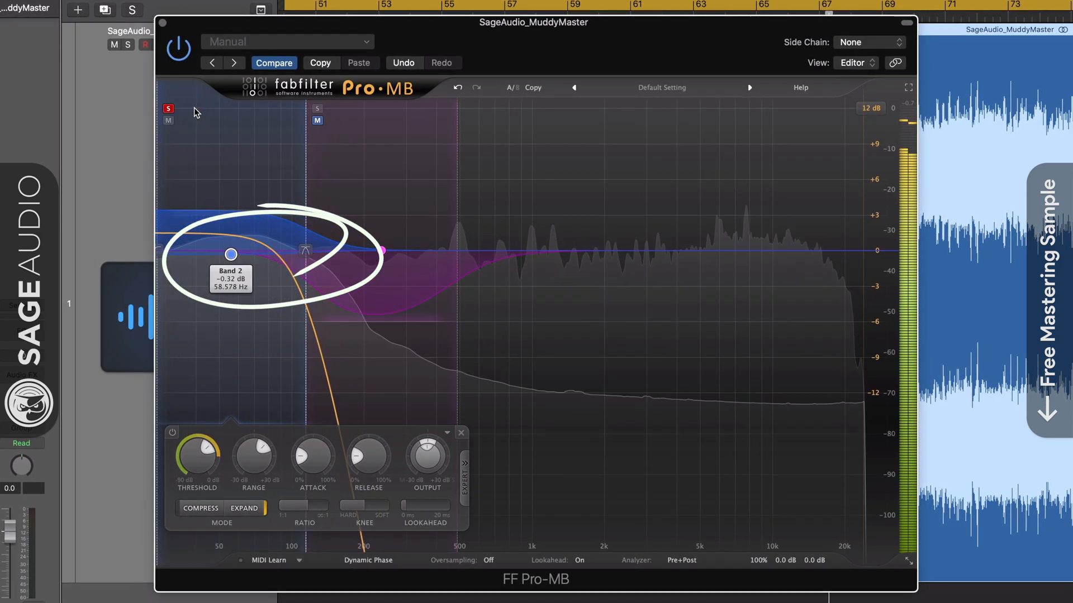
left_click(200, 109)
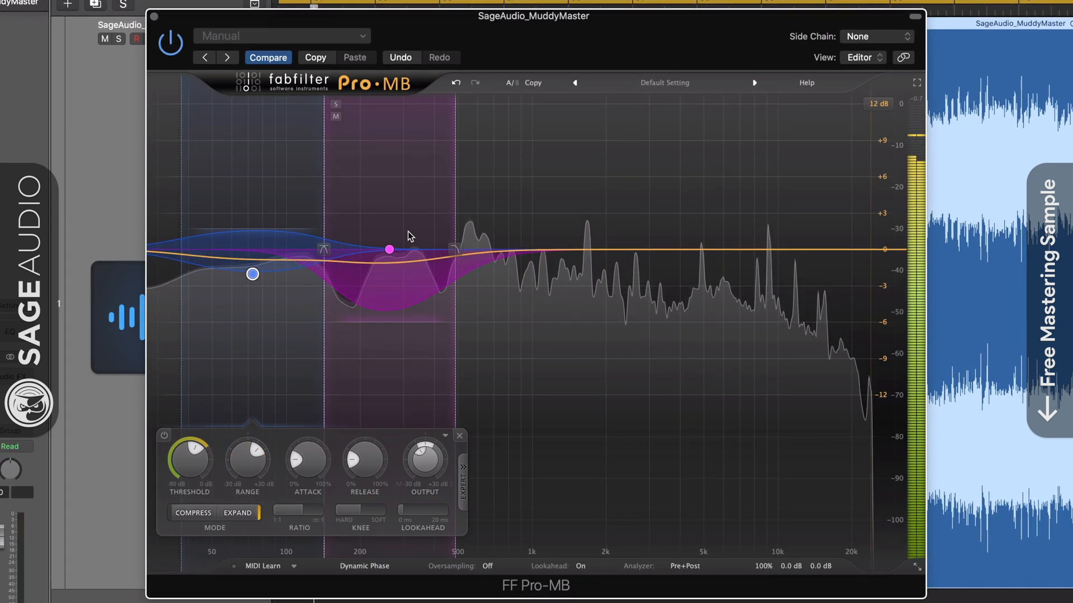
mouse_move(389, 251)
left_mouse_down()
mouse_move(403, 252)
mouse_move(369, 253)
left_mouse_up()
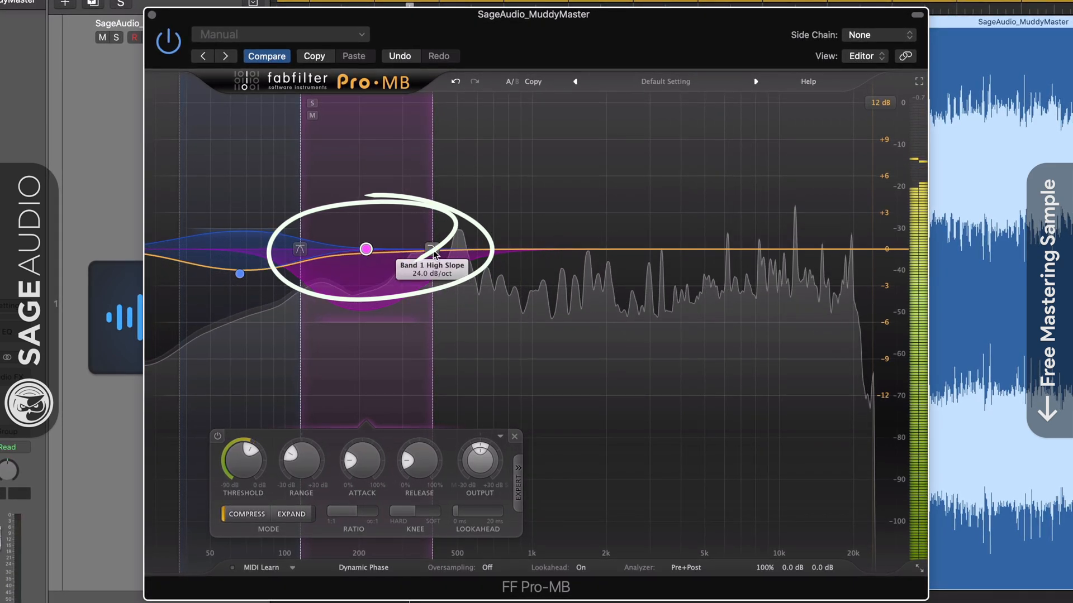
left_click_drag(434, 254, 422, 255)
left_click_drag(359, 252, 362, 251)
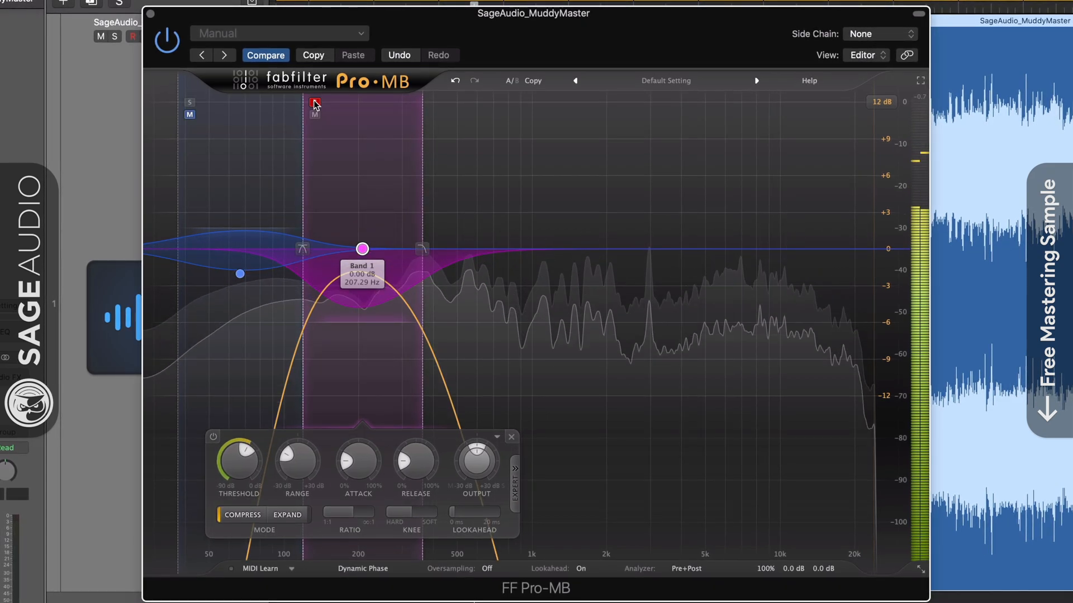
left_click_drag(314, 102, 324, 103)
- Audition the blue low band soloed and move it down over the low frequencies
left_click(195, 106)
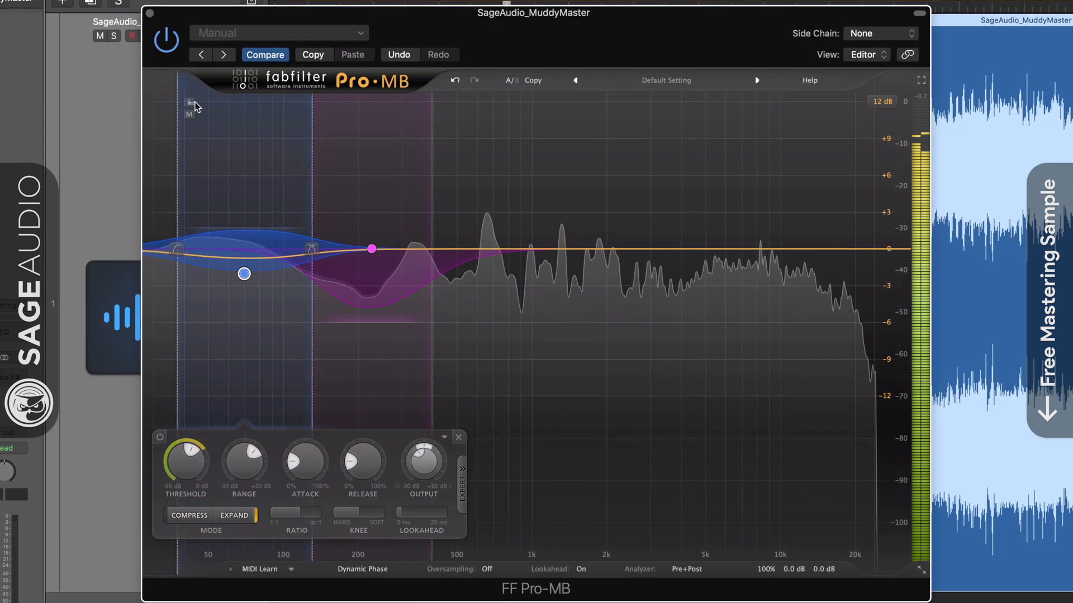
left_click_drag(190, 105, 193, 105)
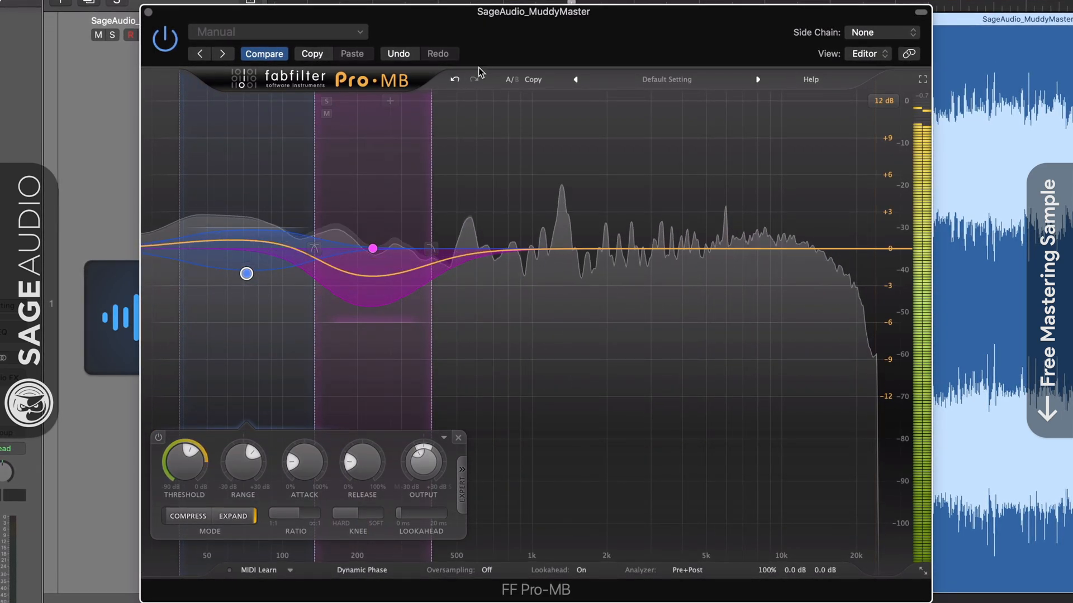
left_click_drag(492, 45, 494, 42)
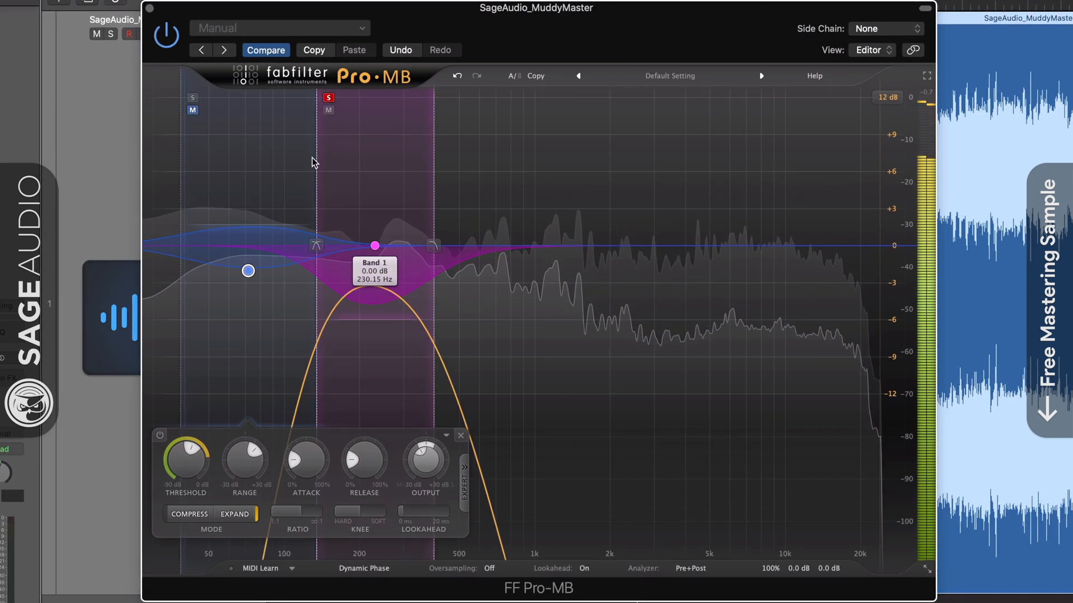
left_click(191, 97)
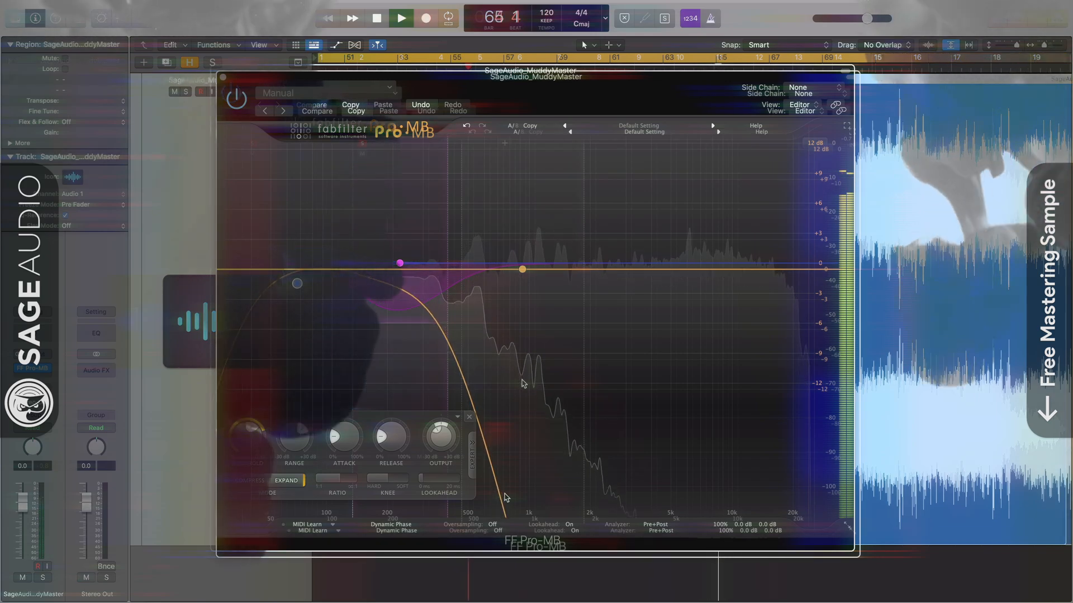
left_click_drag(523, 383, 316, 269)
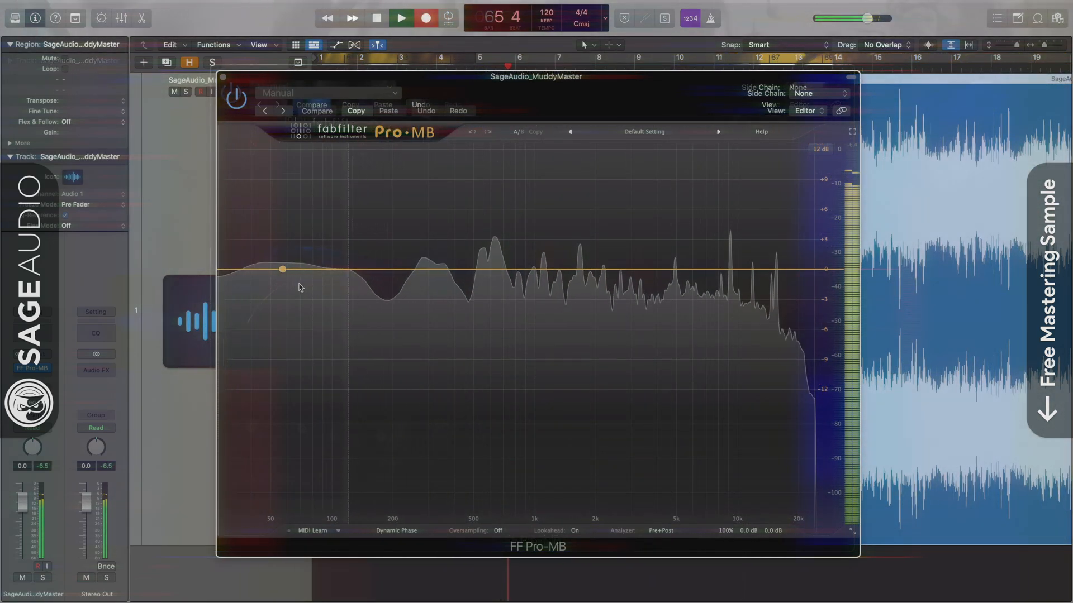
- Add an expanding low band at about 72 Hz with -21.5 dB threshold and steeper upper slope
left_click(300, 288)
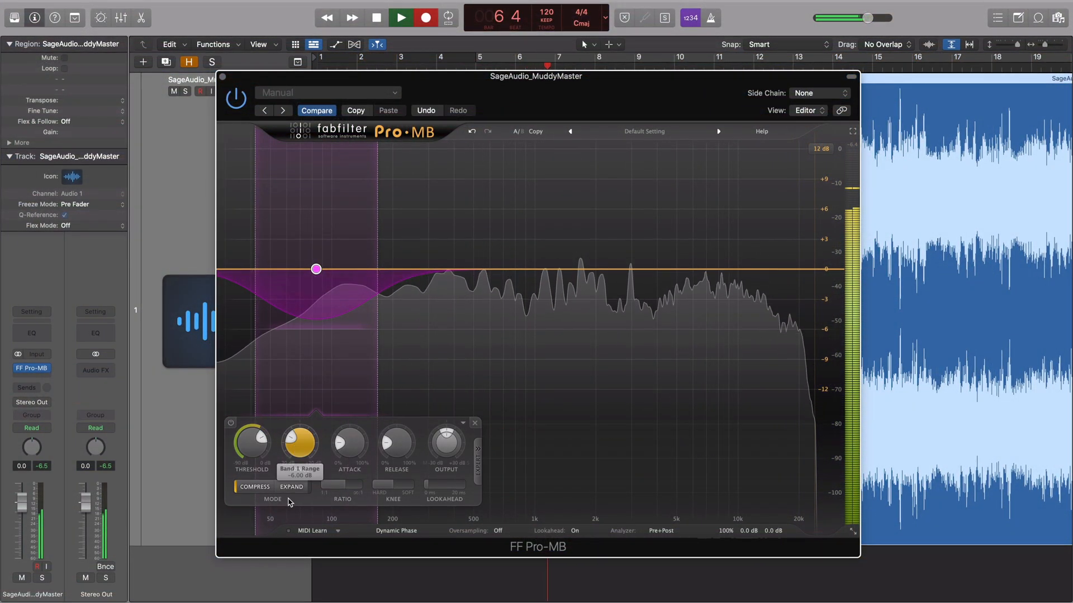
left_click(291, 487)
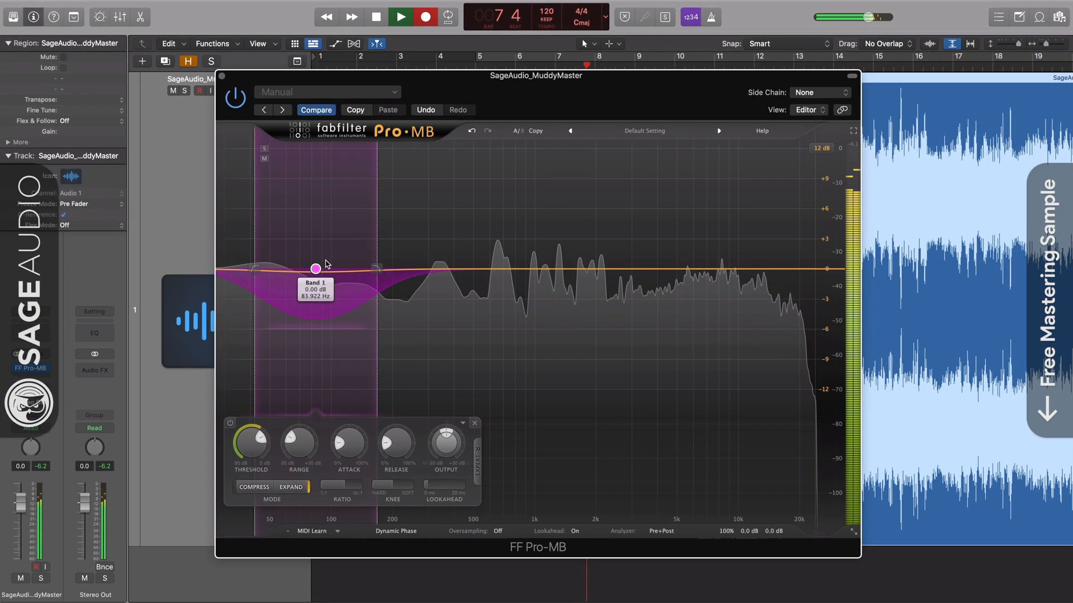
left_click(264, 150)
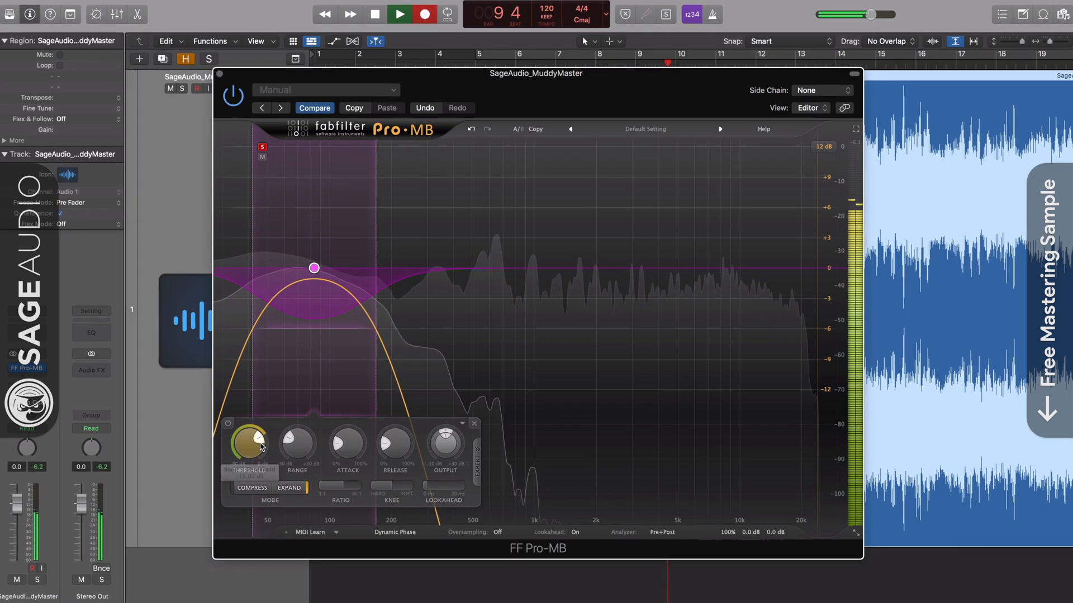
left_click_drag(261, 439, 258, 435)
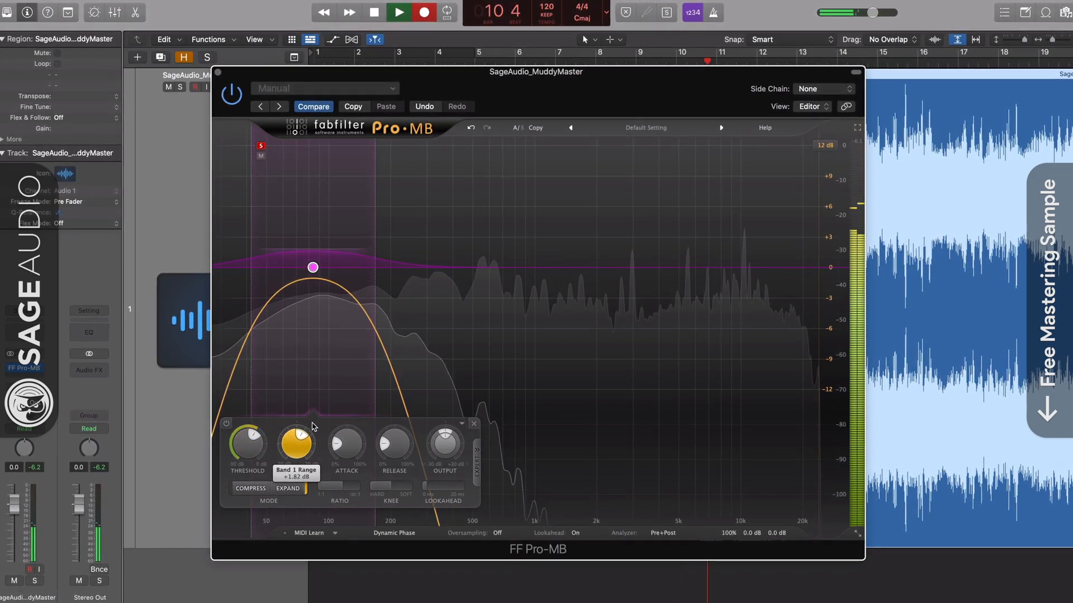
mouse_move(313, 267)
left_mouse_down()
mouse_move(275, 270)
mouse_move(302, 276)
left_mouse_up()
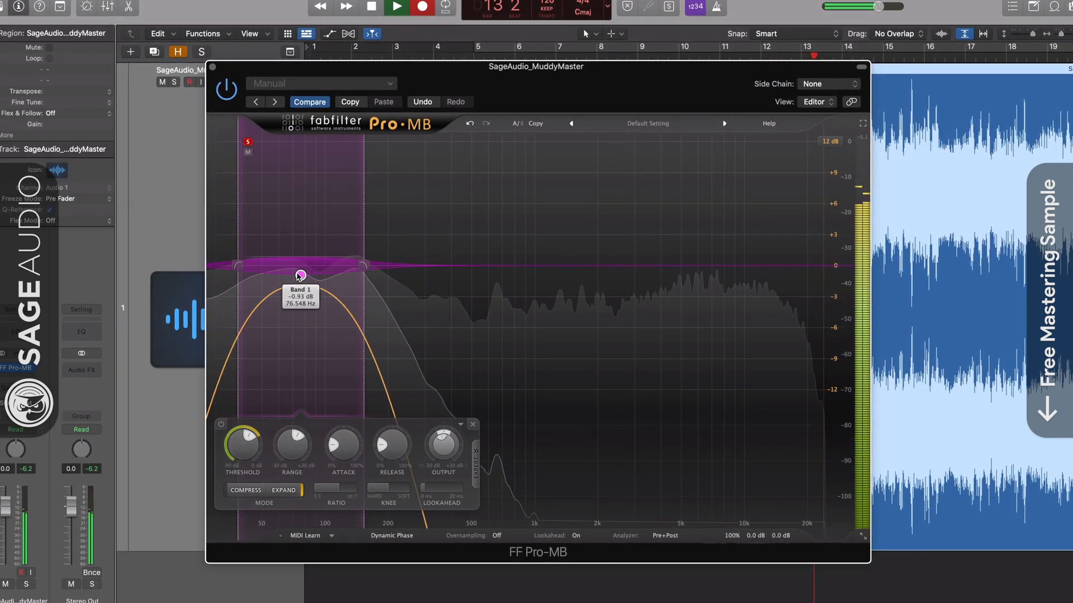
left_click(247, 142)
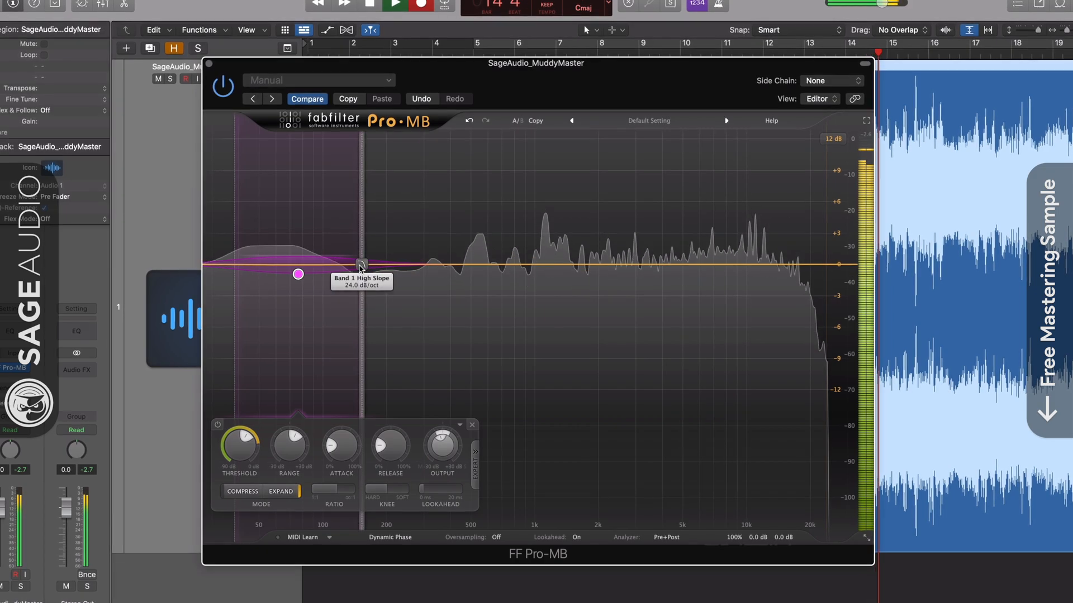
left_click_drag(362, 265, 338, 172)
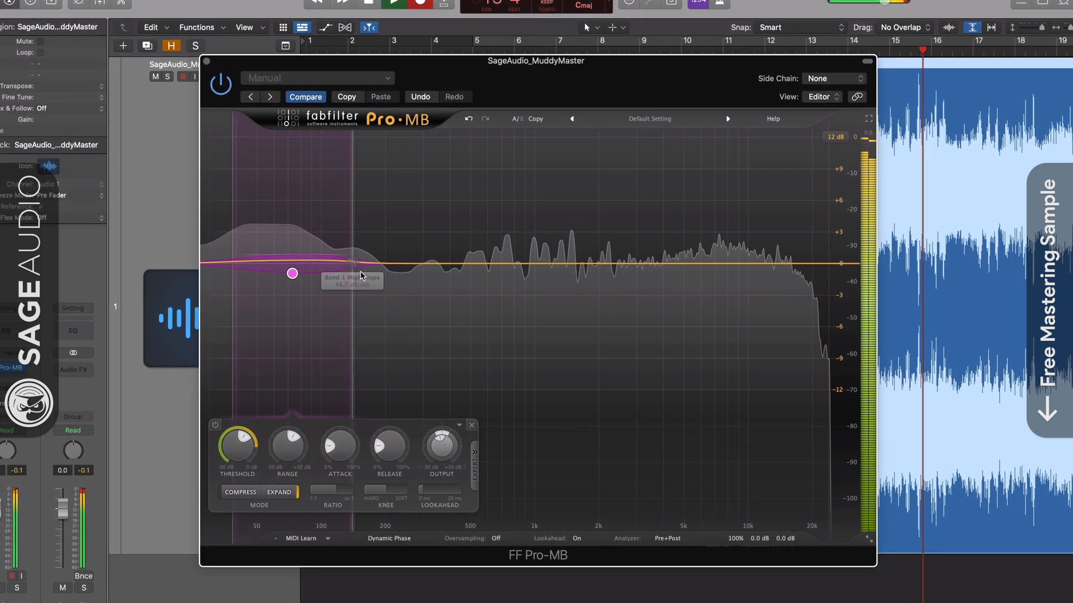
- Add a compressing second band above the low band and lower the crossover between them
left_click(372, 265)
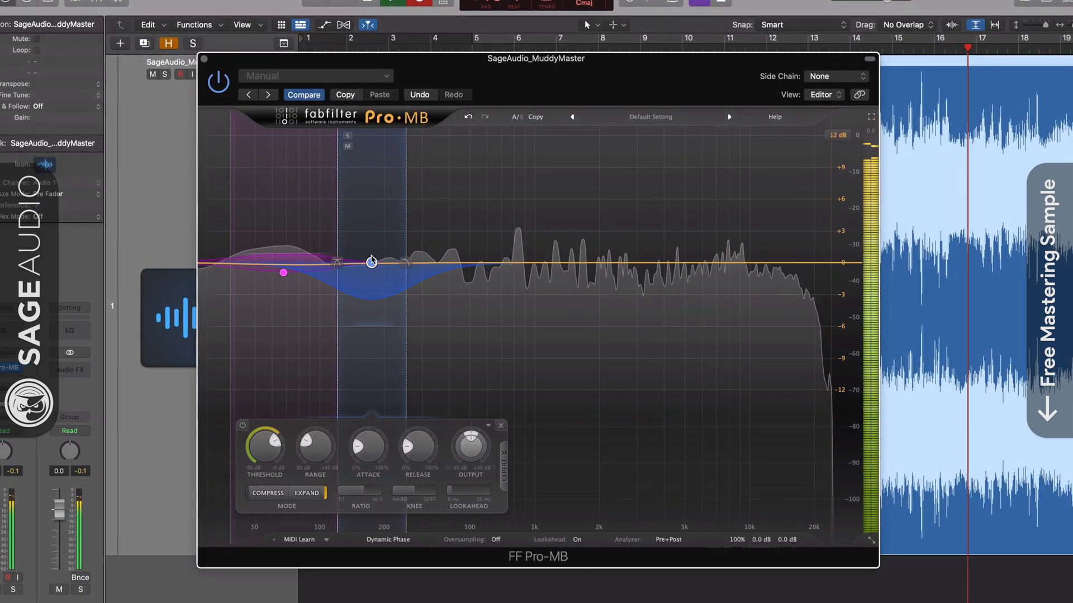
left_click(348, 137)
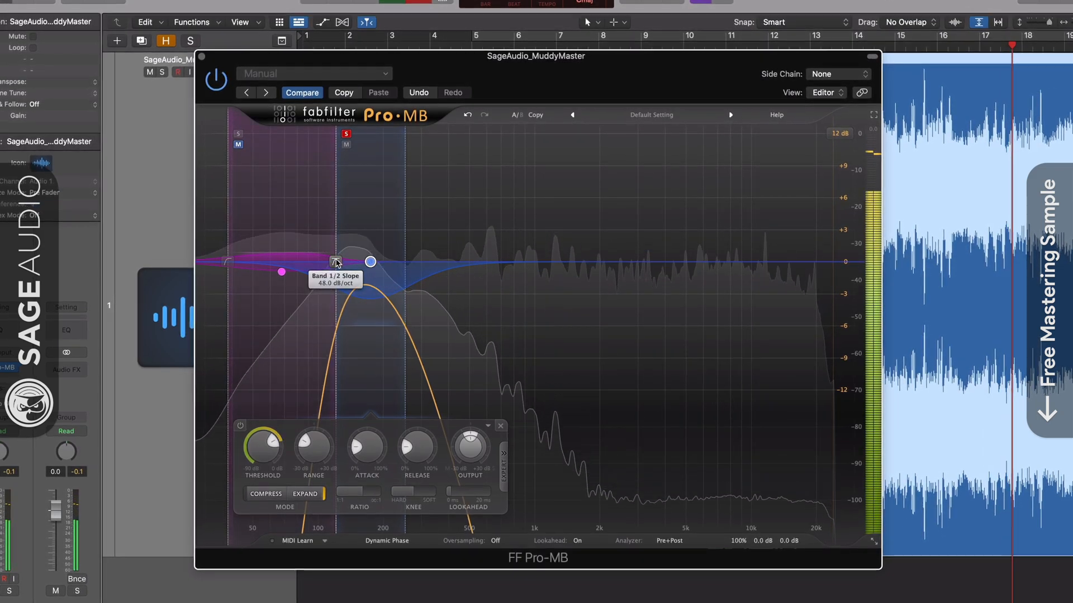
left_click_drag(336, 261, 307, 261)
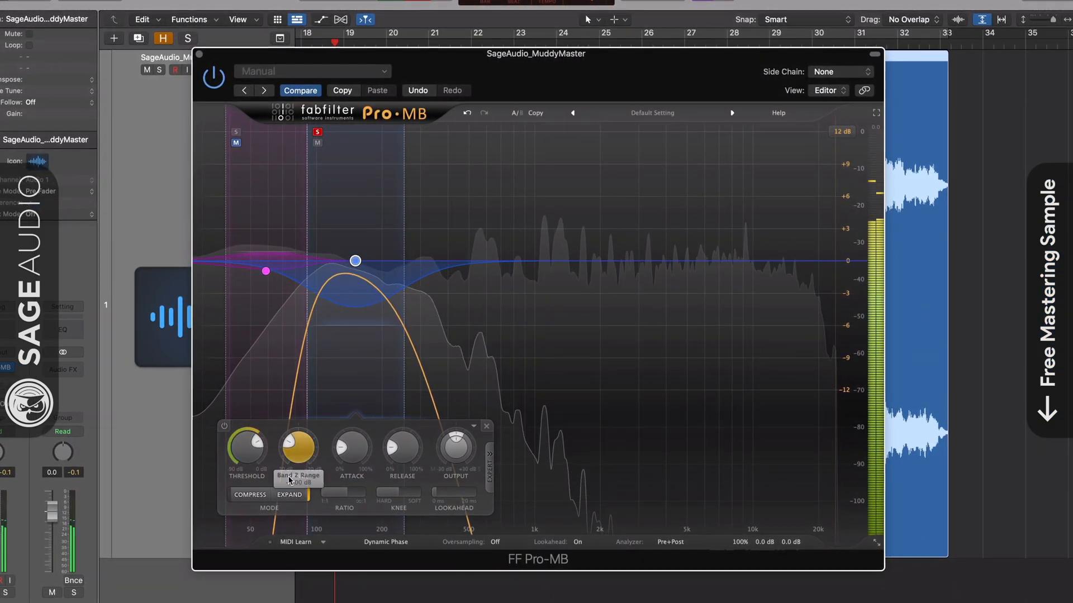
left_click(251, 496)
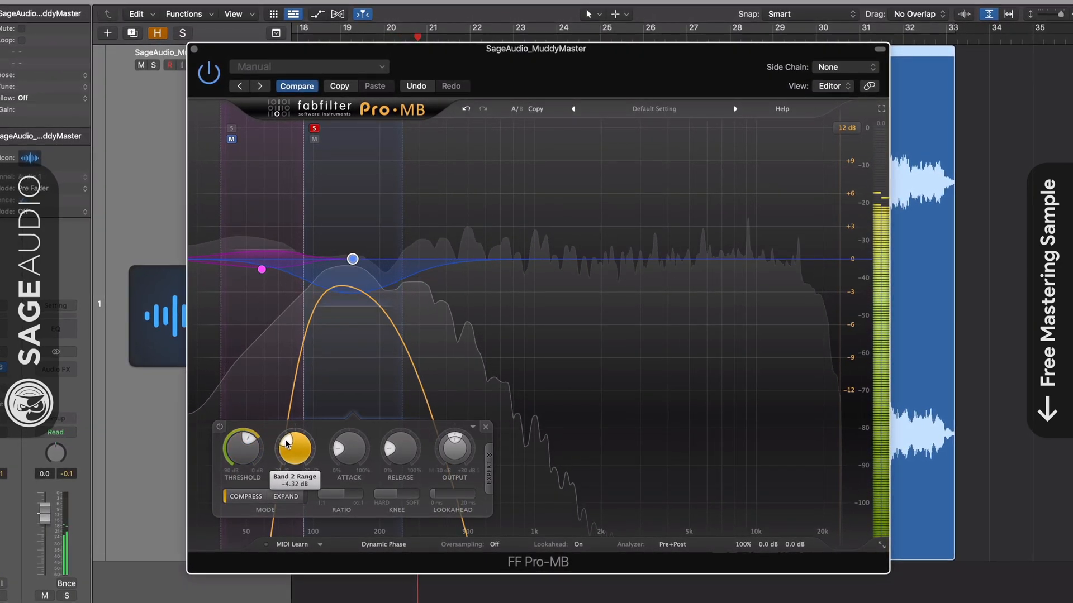
left_click(314, 129)
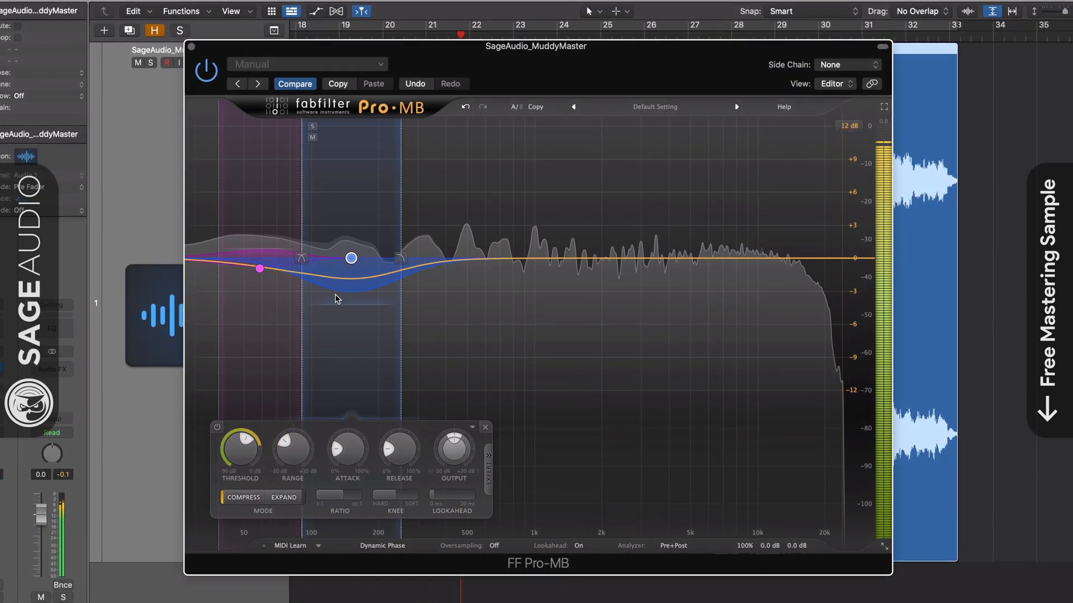
- Compare Pro-MB bypassed versus on, then lower the low band to about 57 Hz
left_click(209, 72)
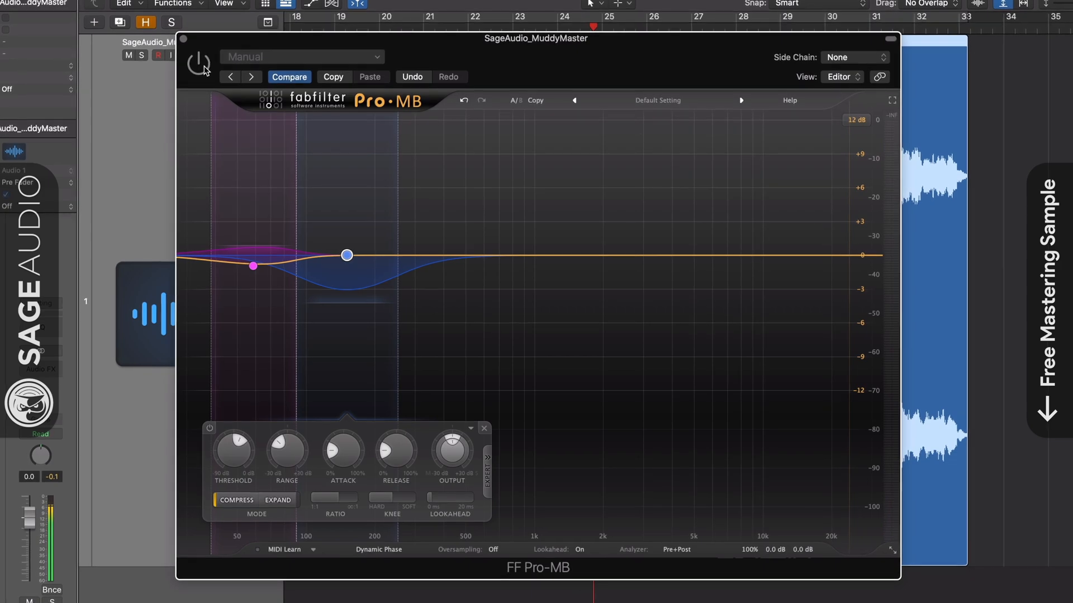
left_click(202, 68)
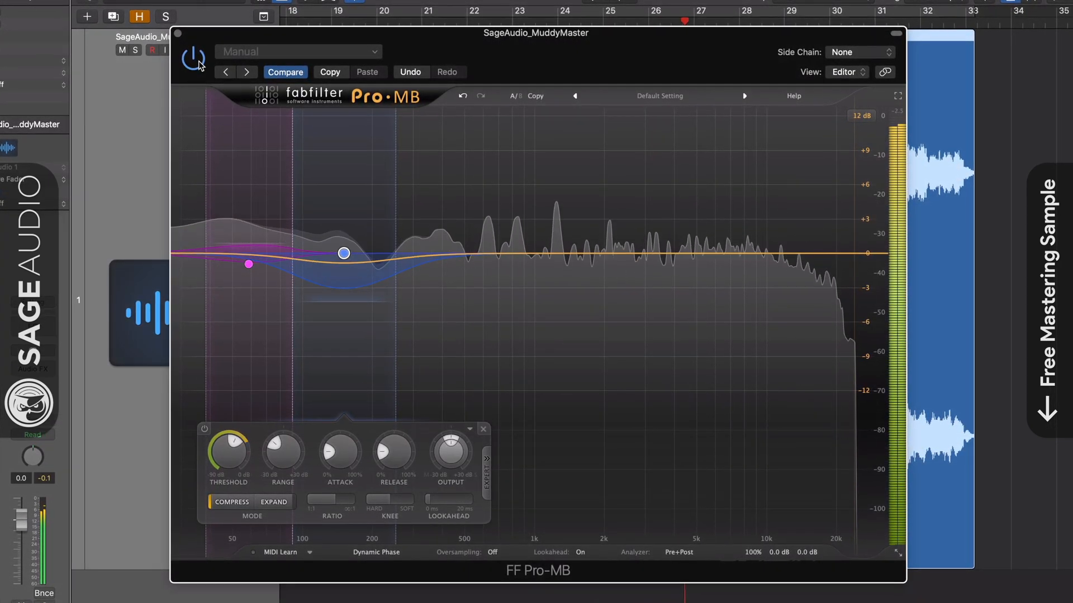
left_click_drag(250, 267, 244, 266)
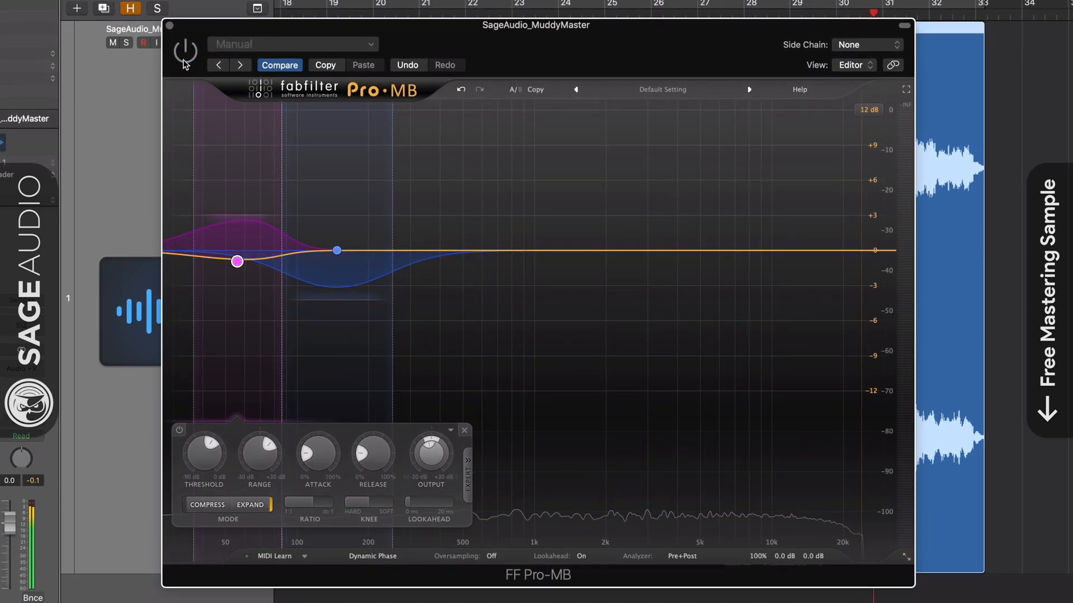
left_click_drag(565, 33, 563, 32)
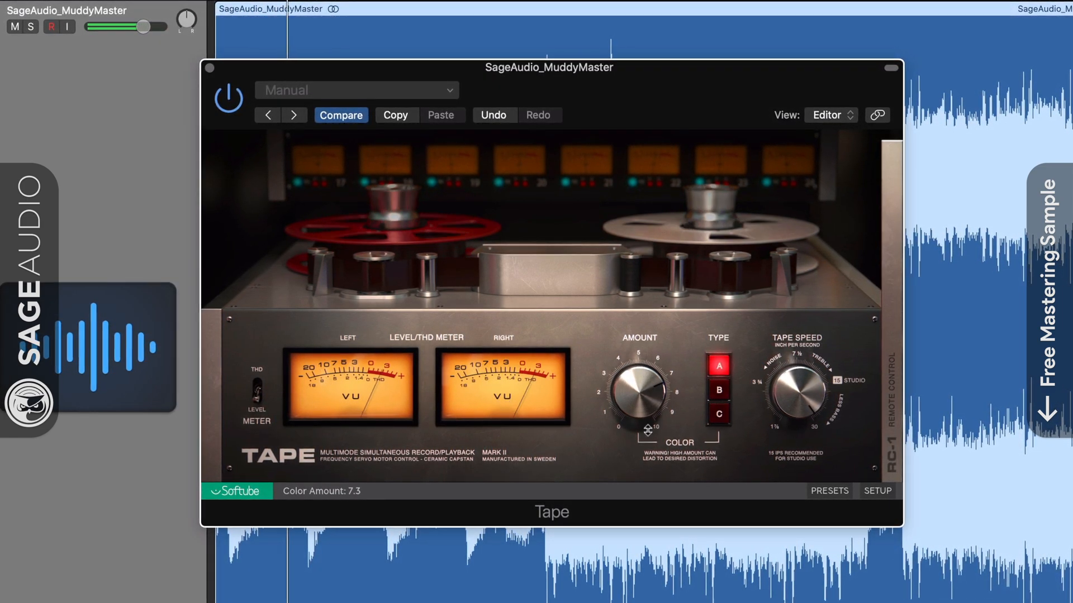
- Lower Tape's colour amount to 5.4, show THD on the meters and switch to colour type B
left_click_drag(655, 398, 644, 423)
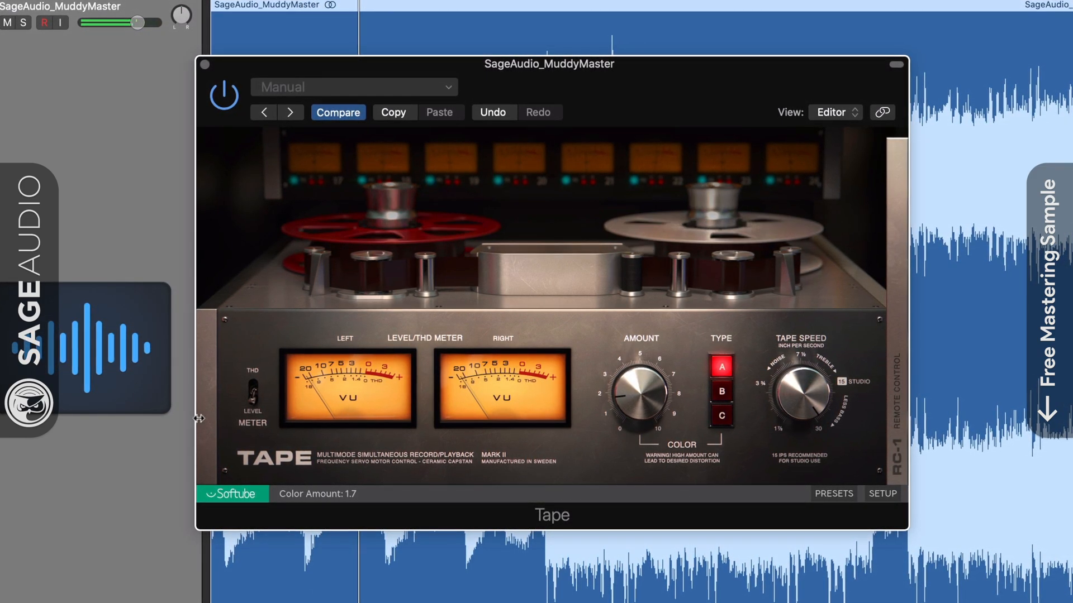
left_click(252, 394)
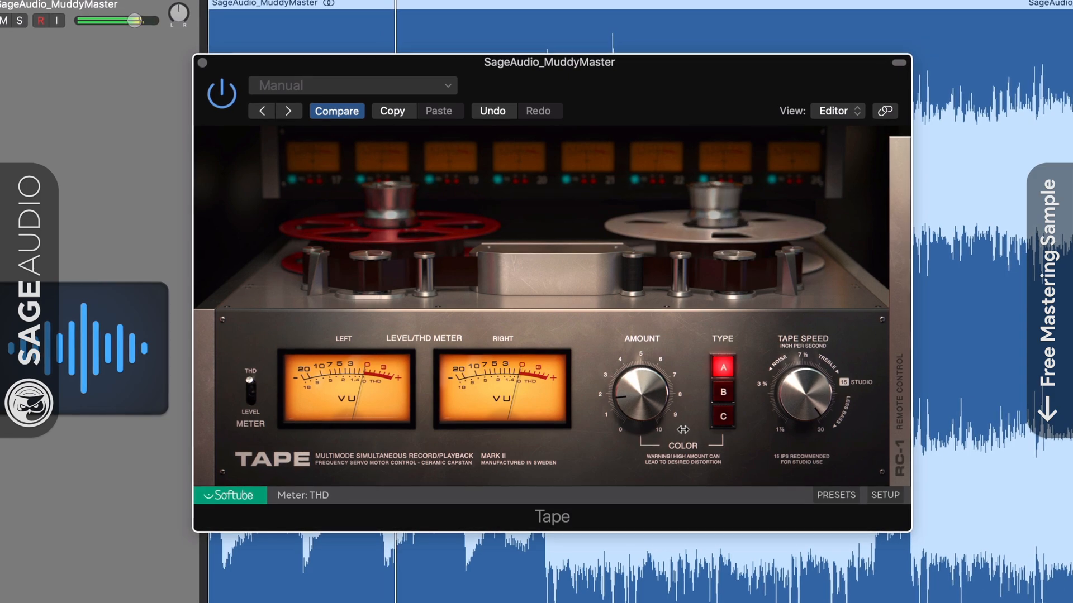
left_click(723, 393)
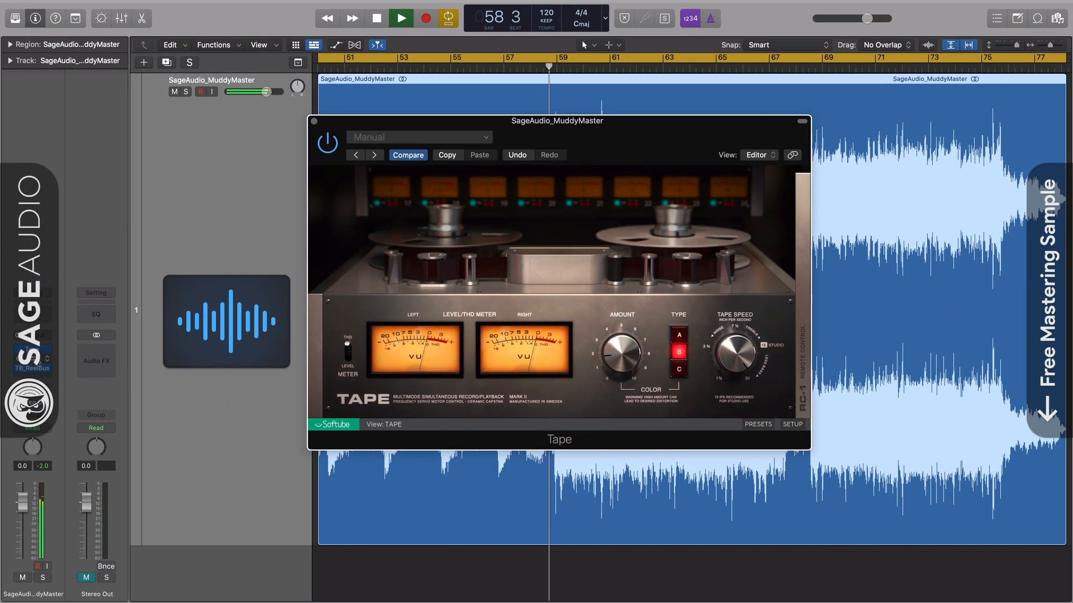
- Drop the Kramer Master Tape speed to 7.5 IPS
left_click(38, 361)
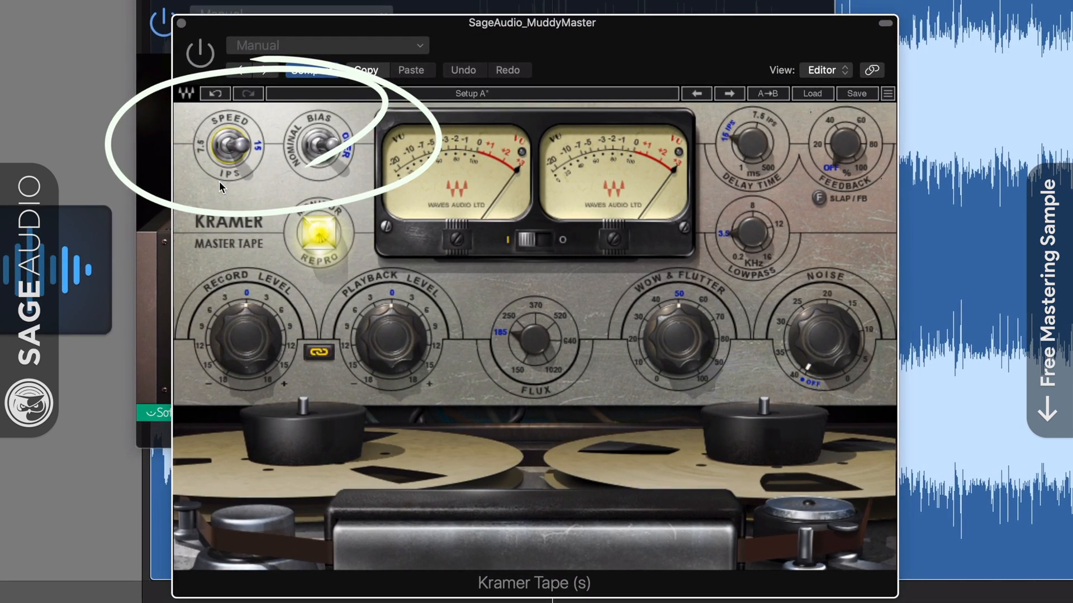
mouse_move(220, 181)
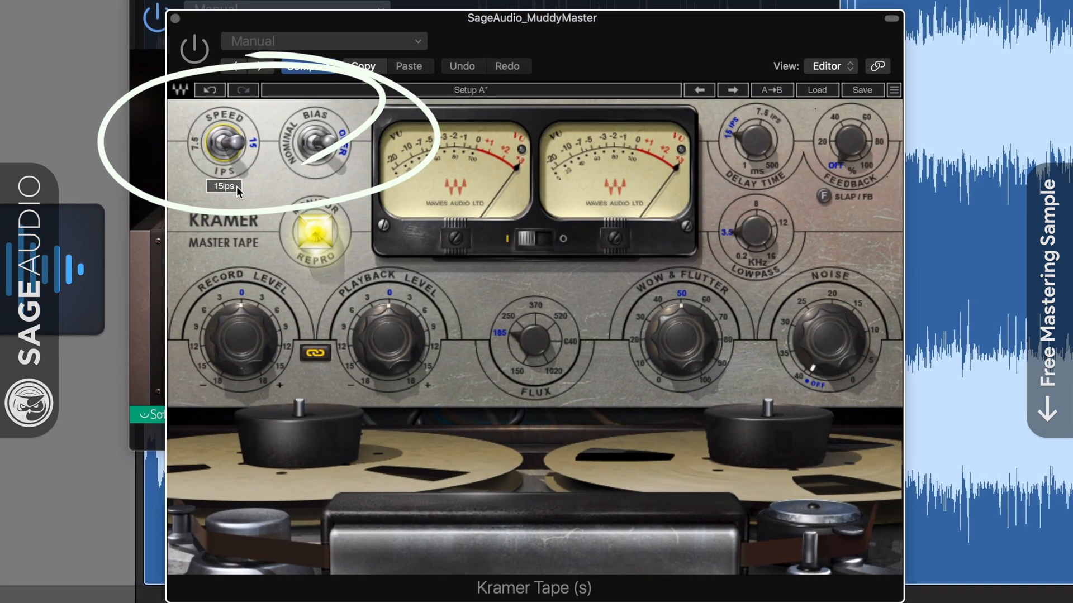
left_click(196, 145)
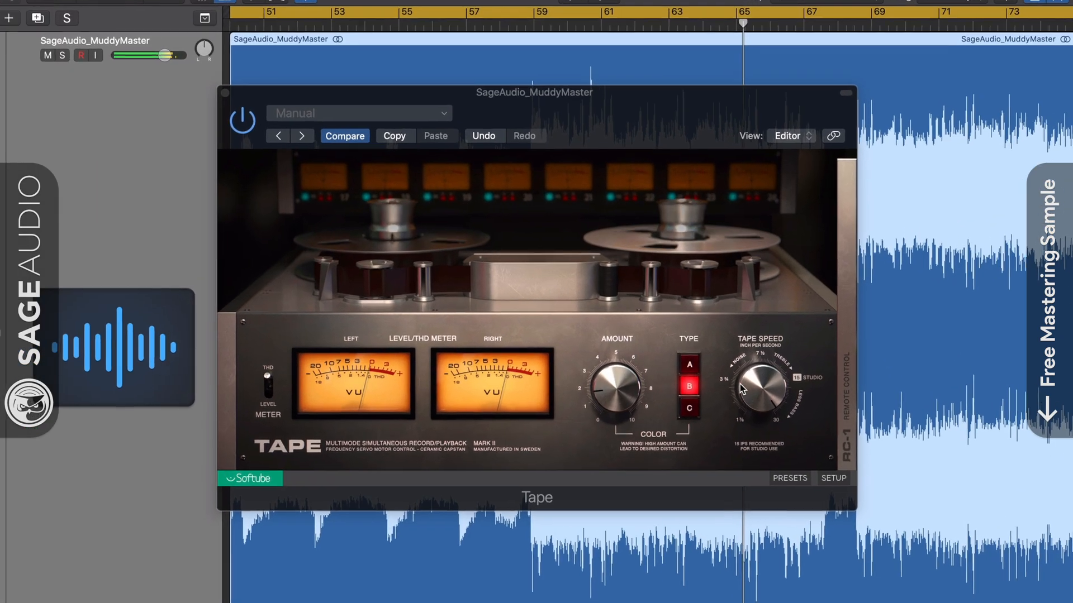
- Try Tape's speed at 1 7/8 IPS, then return it to 30 IPS
left_click_drag(726, 356, 726, 432)
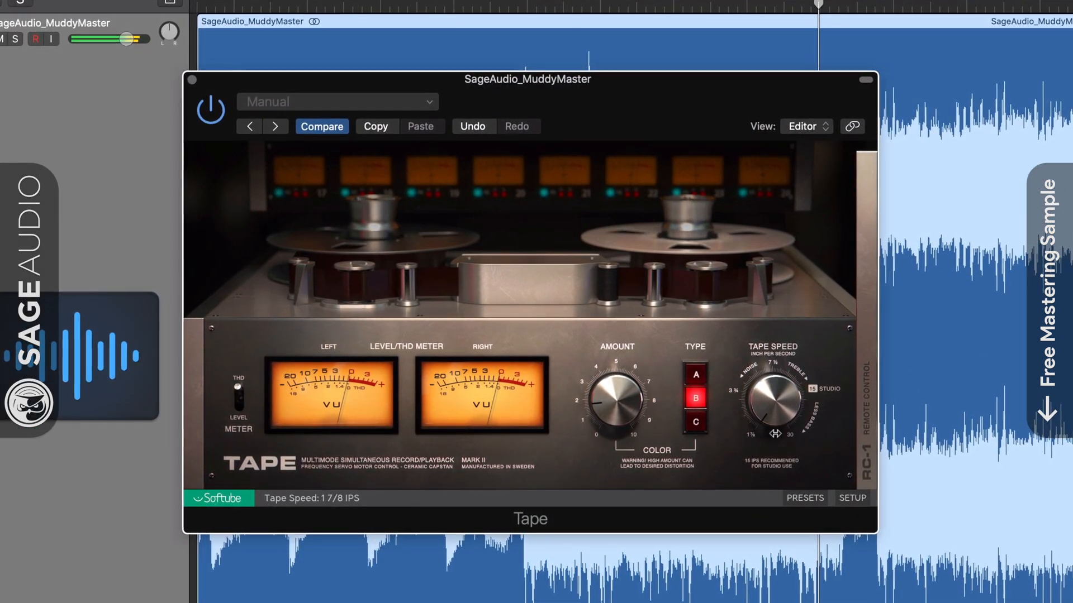
left_click_drag(771, 413, 771, 341)
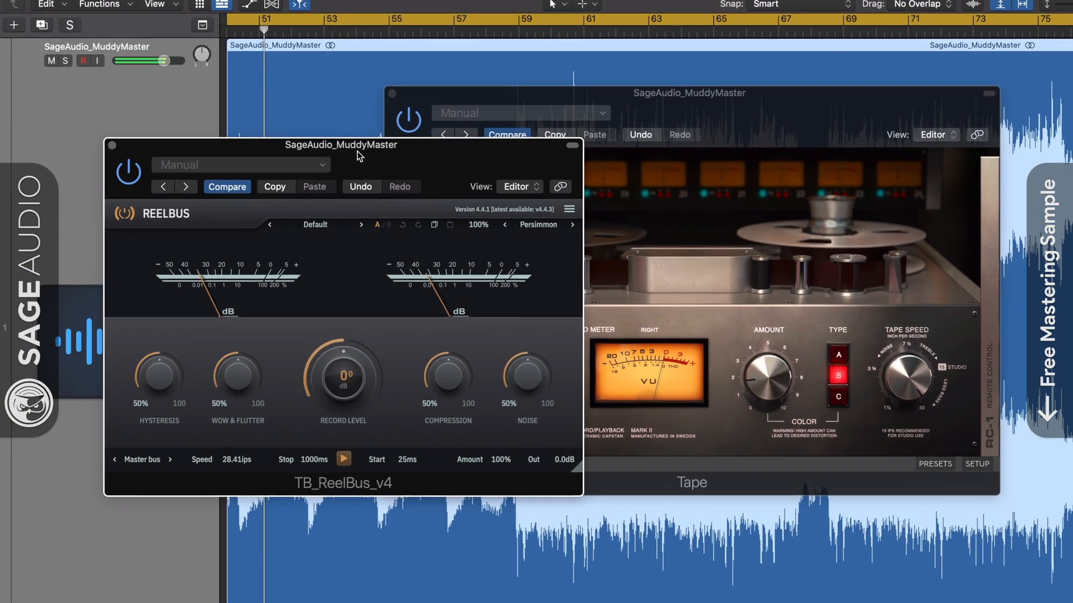
left_click(749, 142)
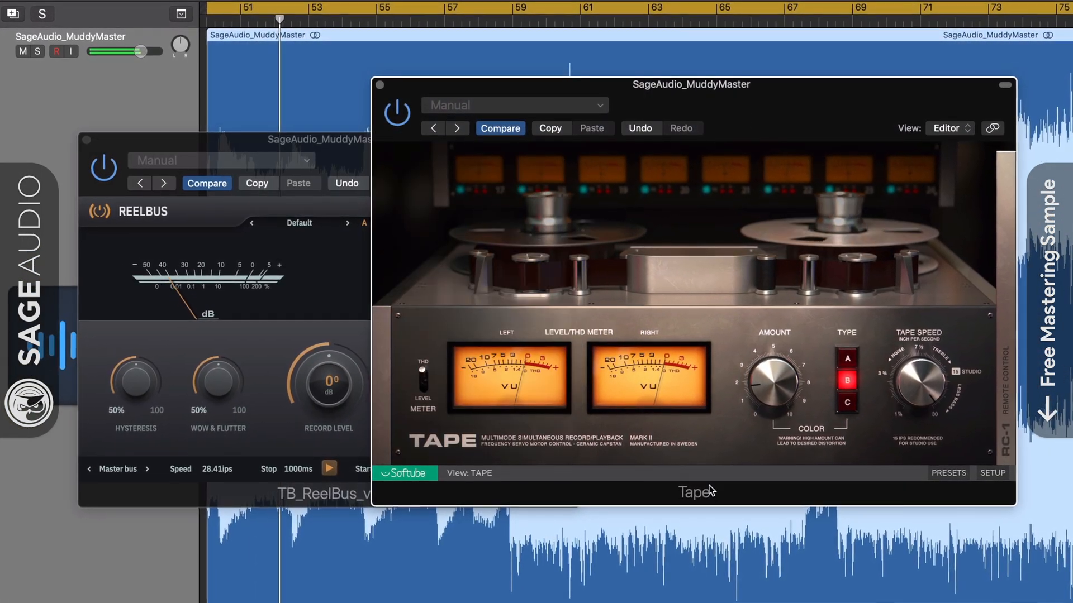
- Raise the ReelBus tape speed to 30.00 ips to match Tape
left_click(271, 169)
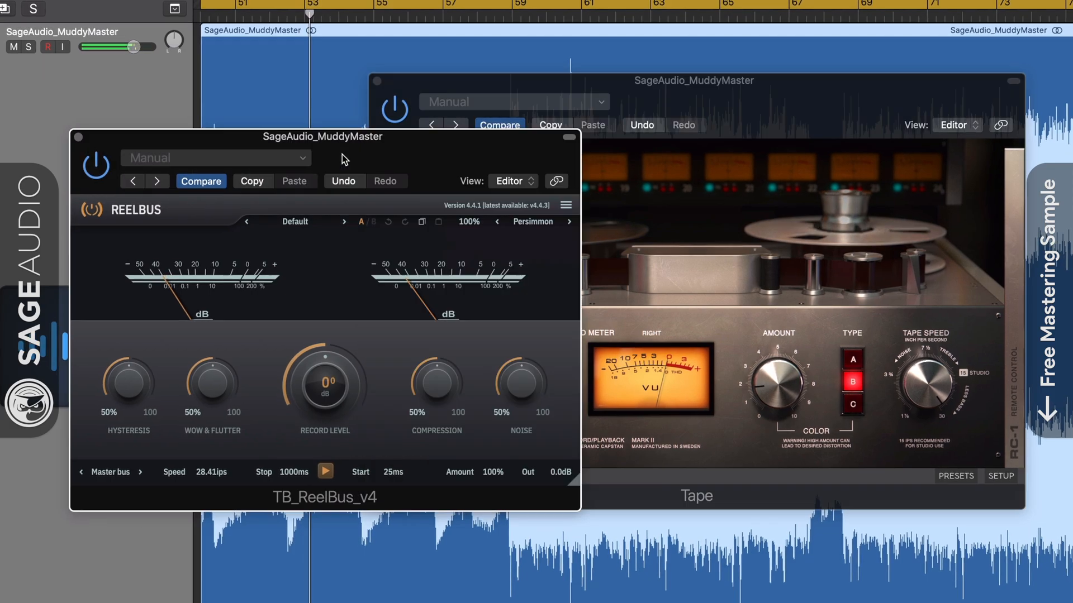
left_click_drag(339, 143, 337, 149)
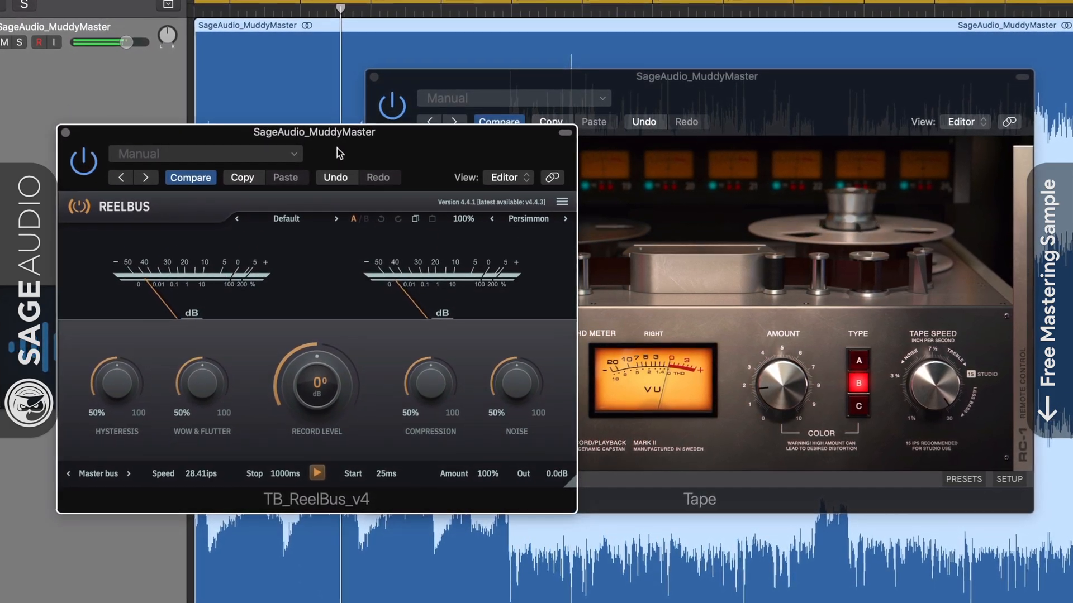
left_click_drag(200, 473, 213, 423)
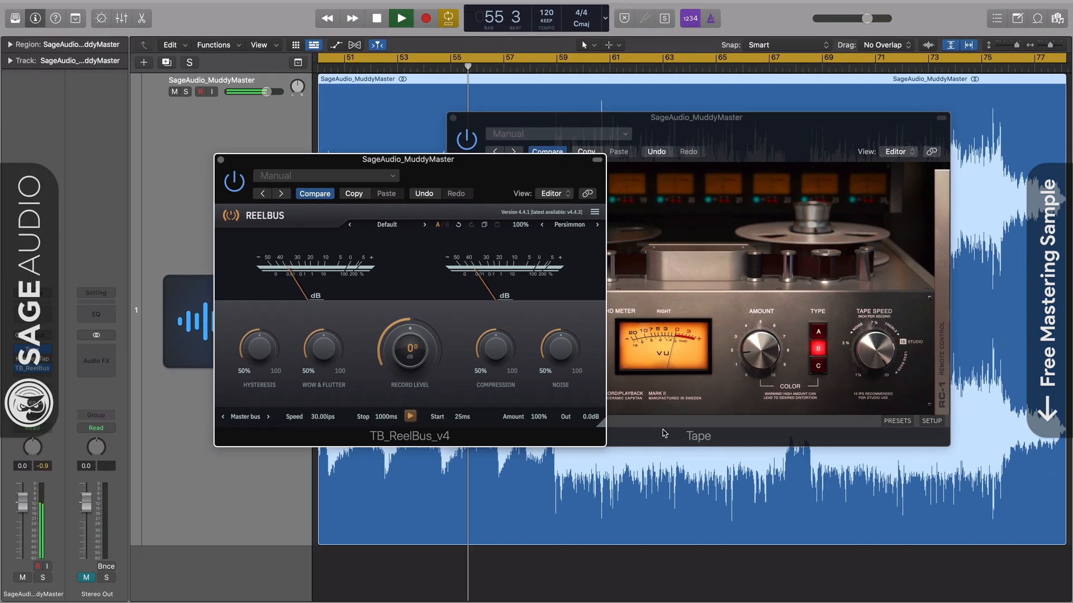
left_click(802, 473)
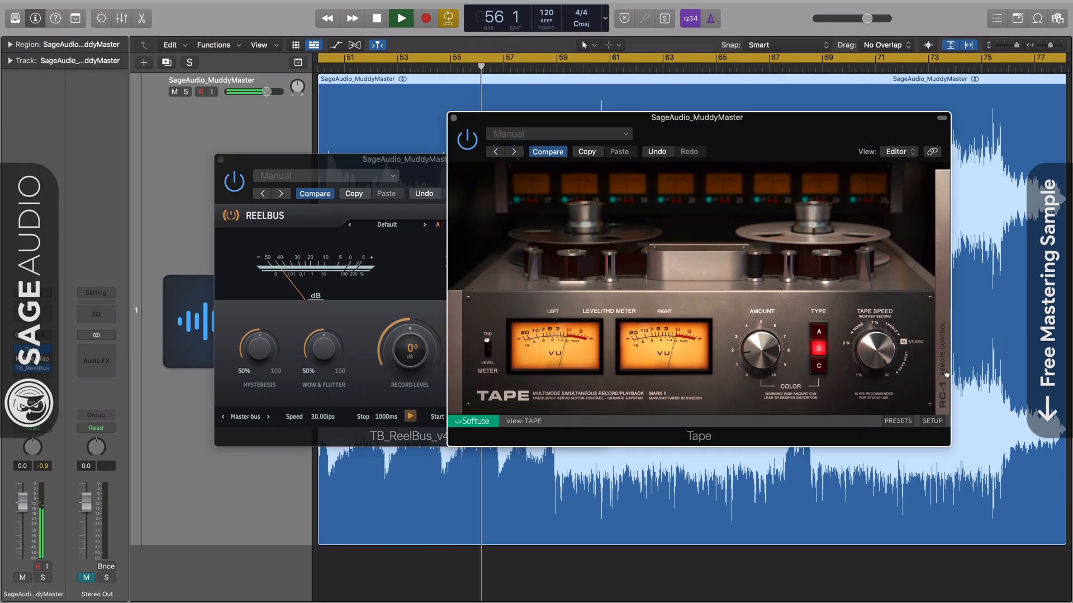
- On Tape's RC-1 panel, set crosstalk to 3.0% and the color amount to 3.1
left_click(942, 373)
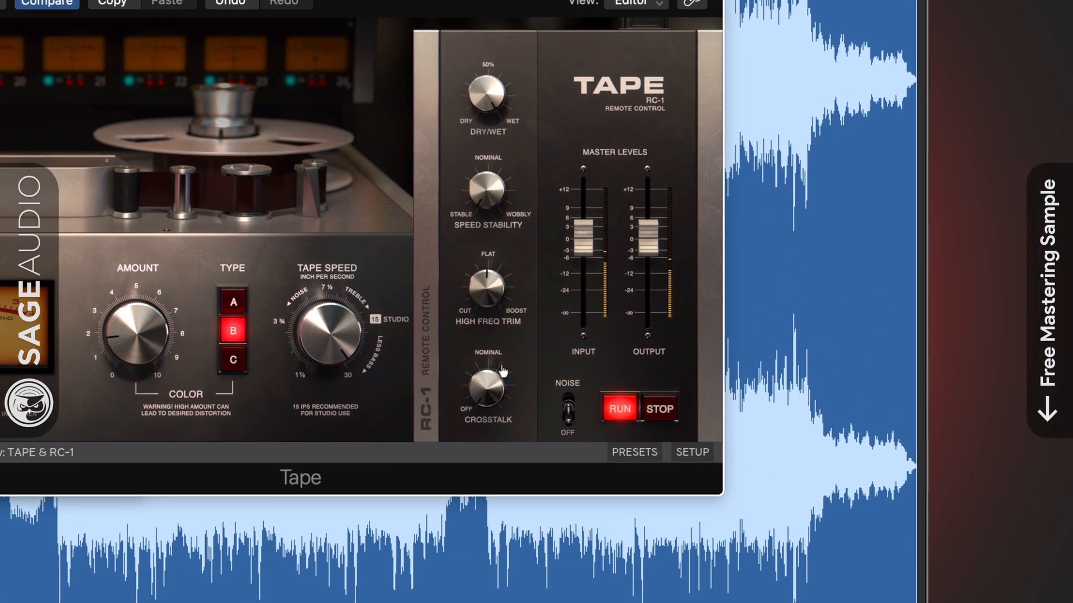
left_click_drag(490, 393, 485, 438)
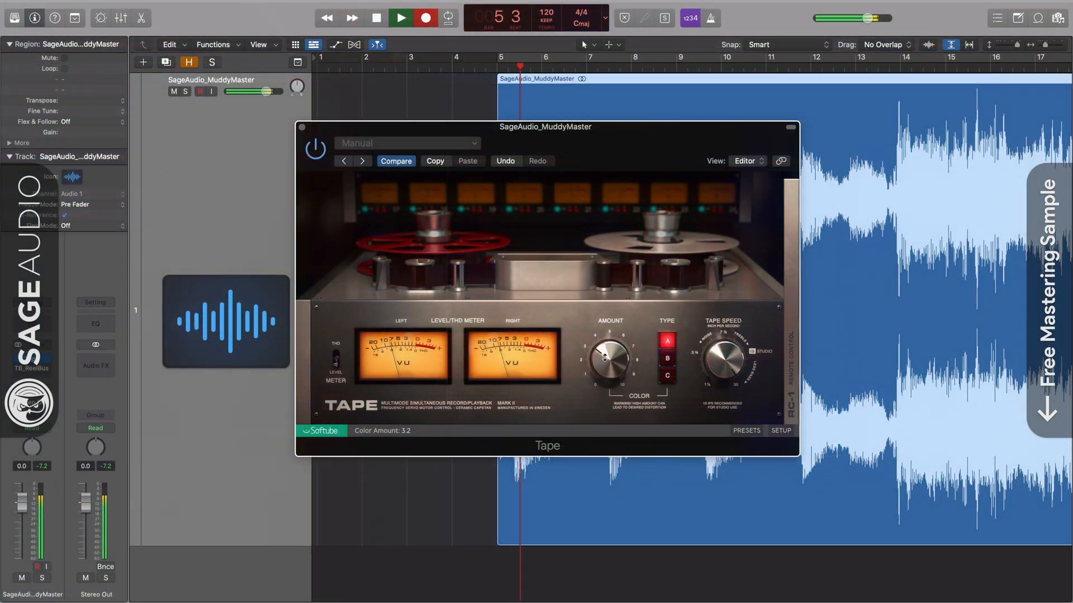
left_click_drag(605, 358, 604, 359)
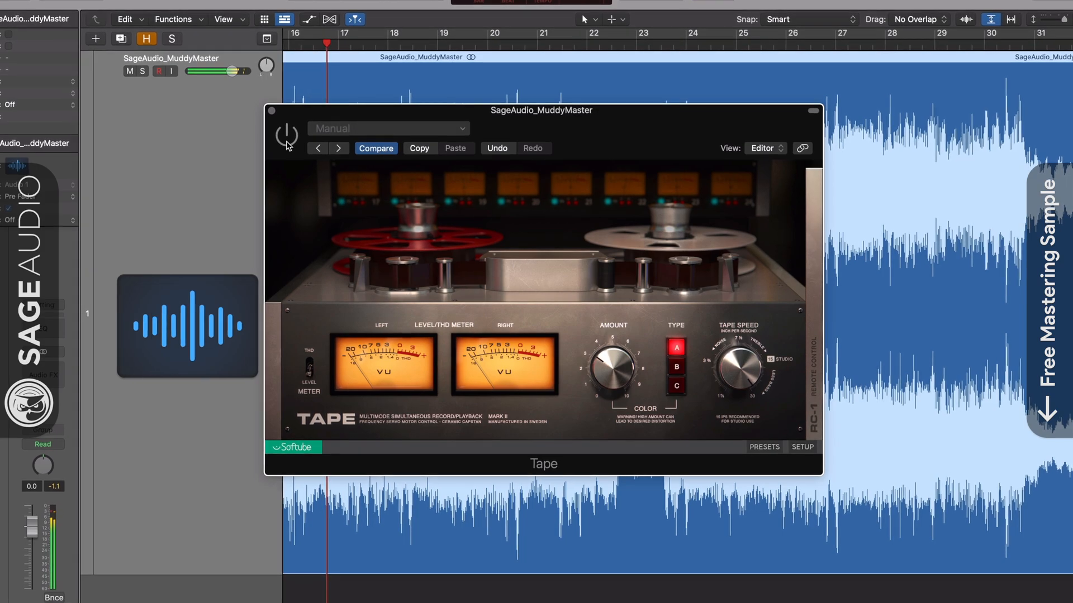
- Switch the Tape plug-in on with color type C and close its window
left_click(284, 134)
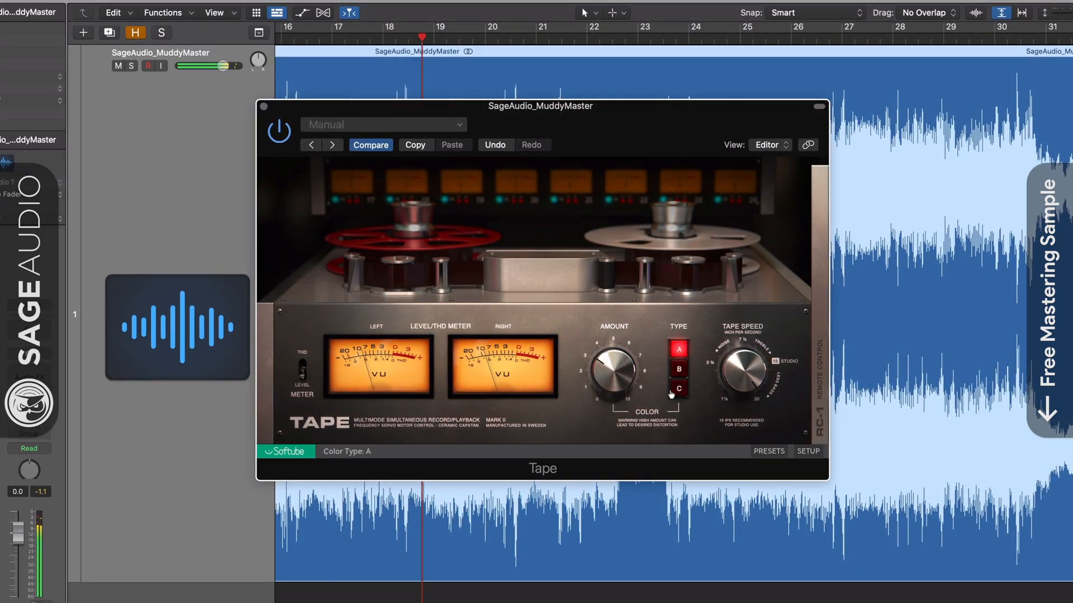
left_click(679, 369)
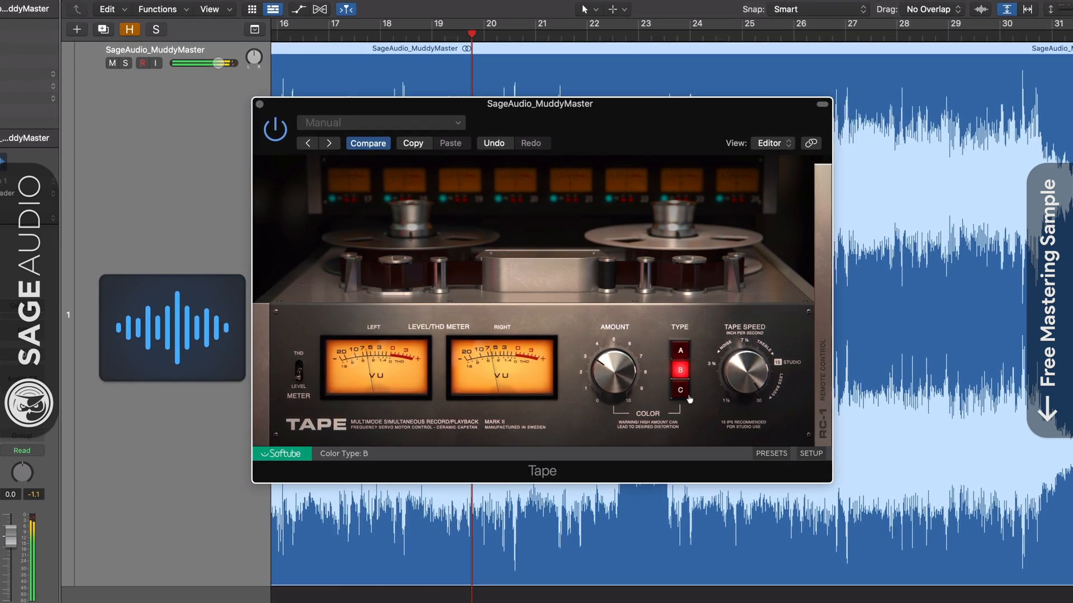
left_click(680, 390)
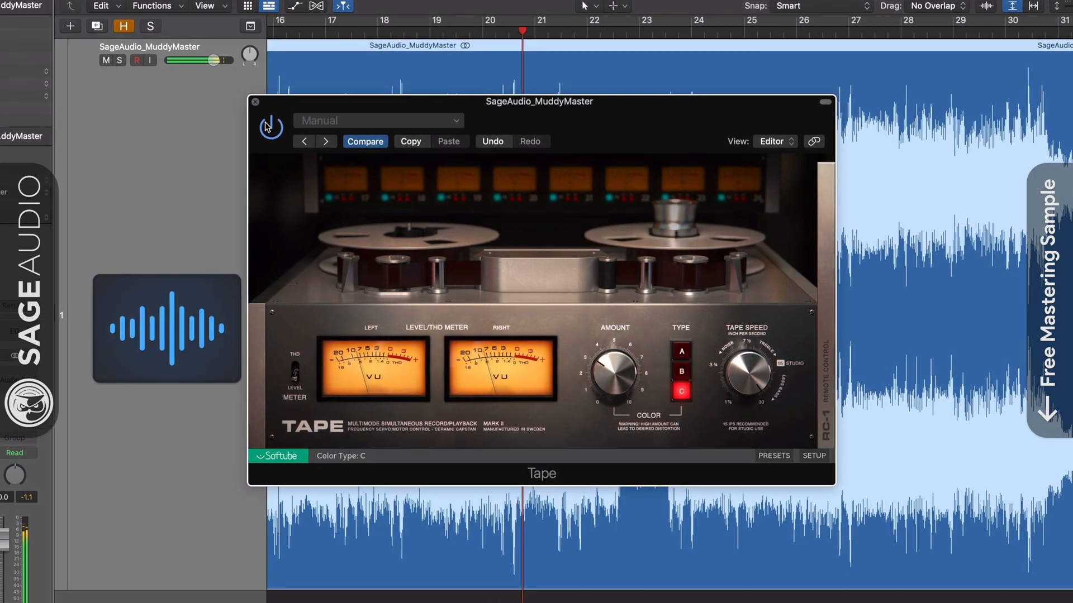
left_click(256, 102)
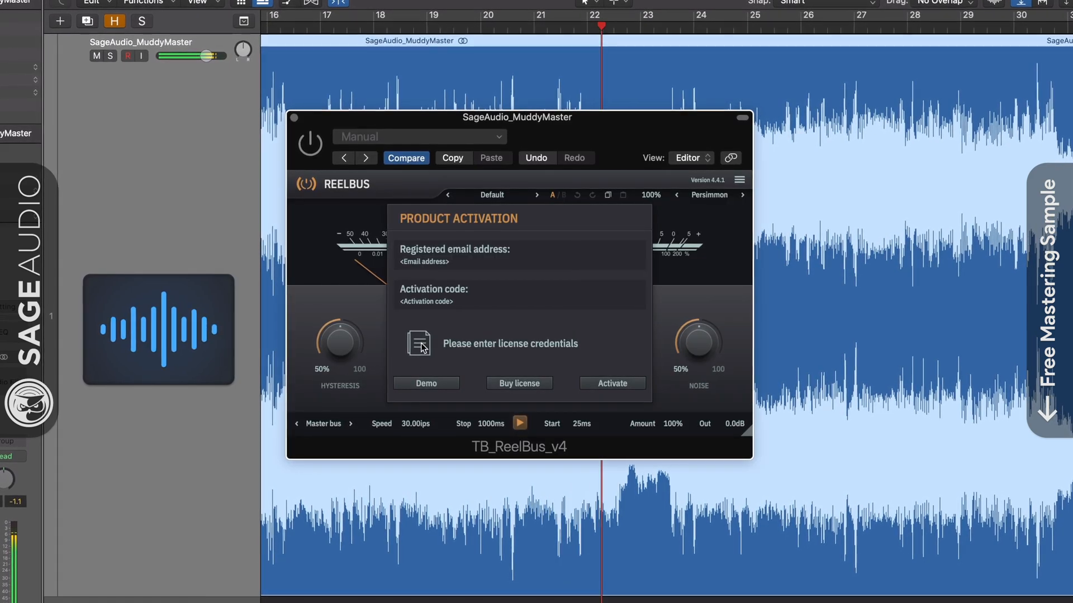
- Open ReelBus in demo mode and compare the mix with it bypassed and active
left_click(424, 386)
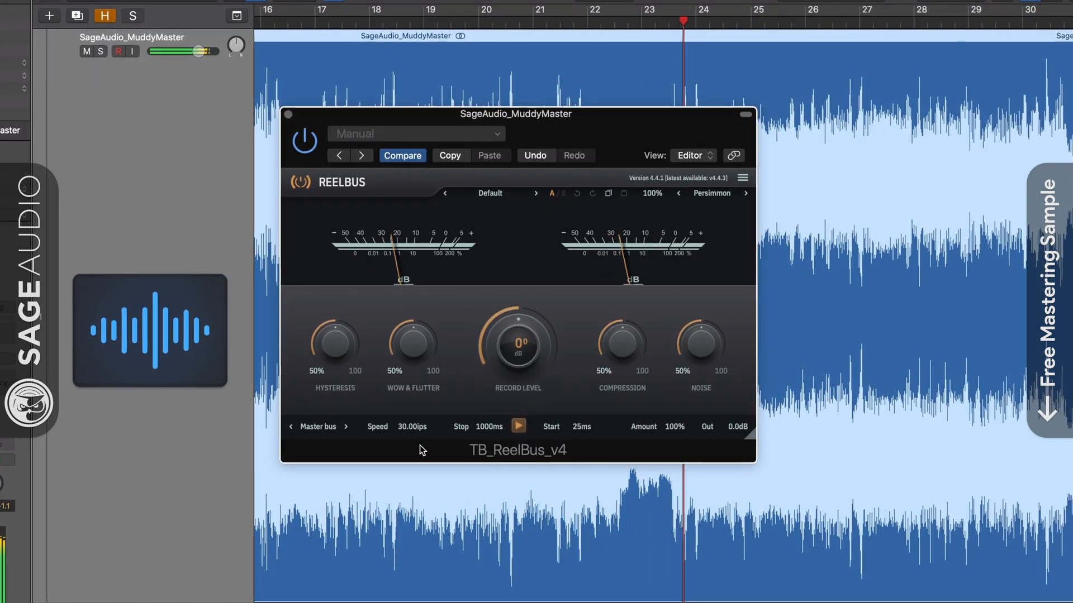
left_click(299, 139)
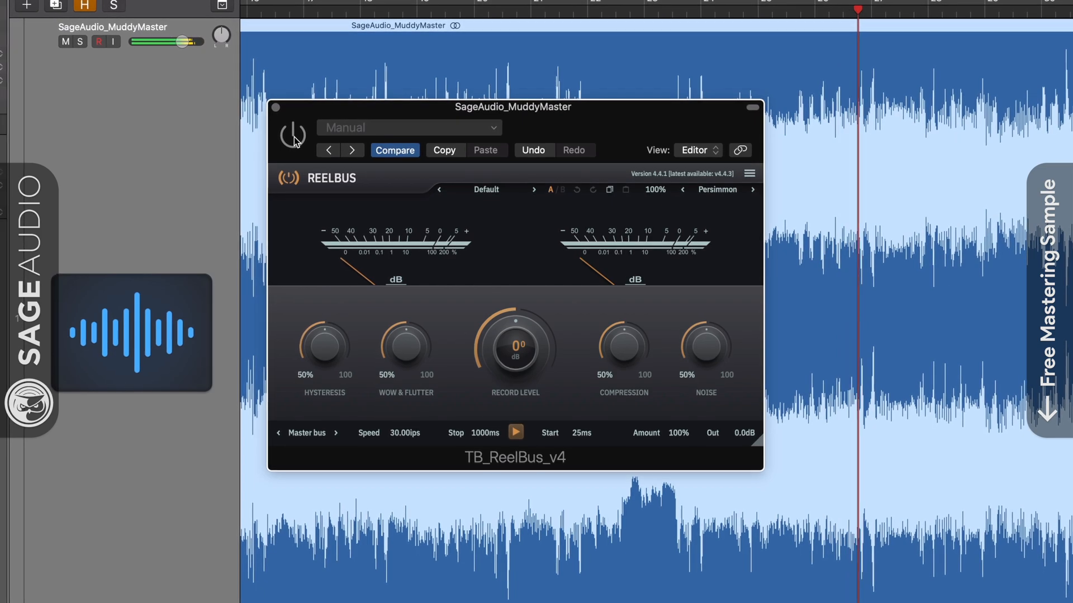
left_click(291, 137)
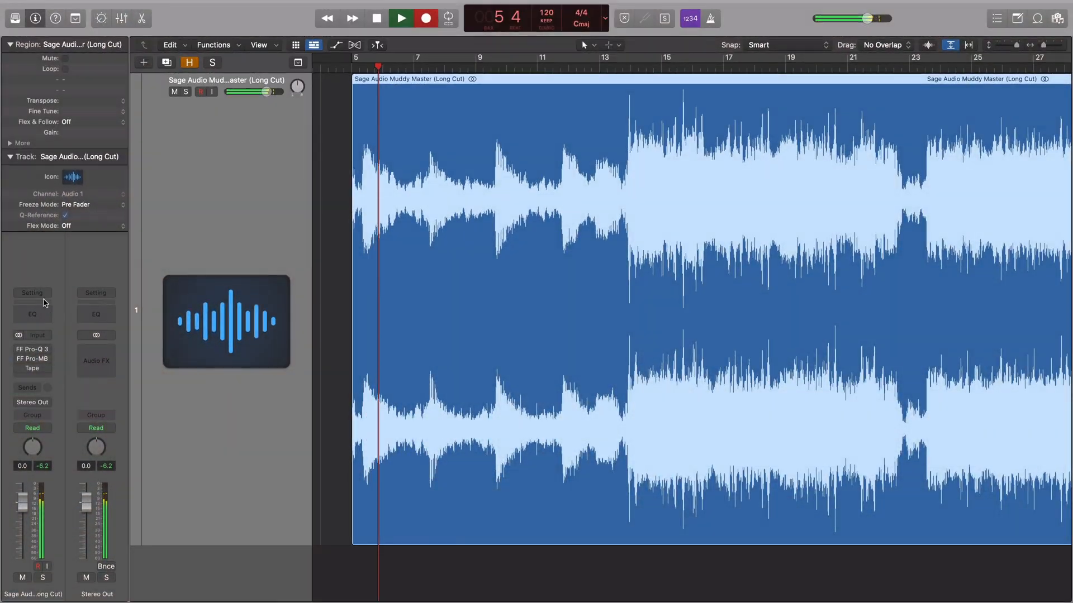
- Re-enable all effect plug-ins, then audition the Pro-Q 3 121.35 Hz side low-cut band solo twice
left_click(33, 294)
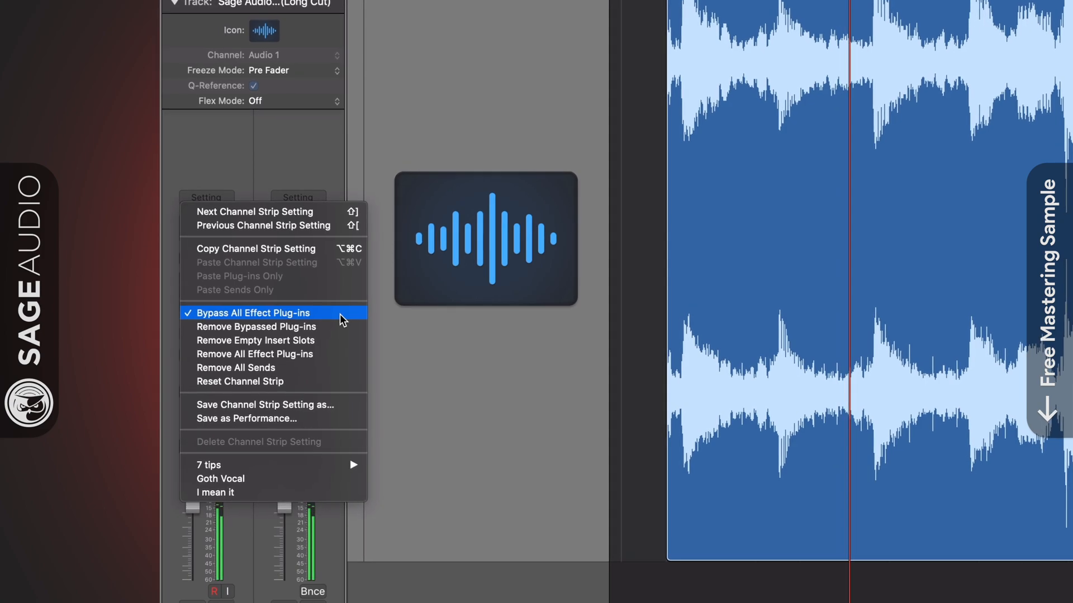
left_click(339, 314)
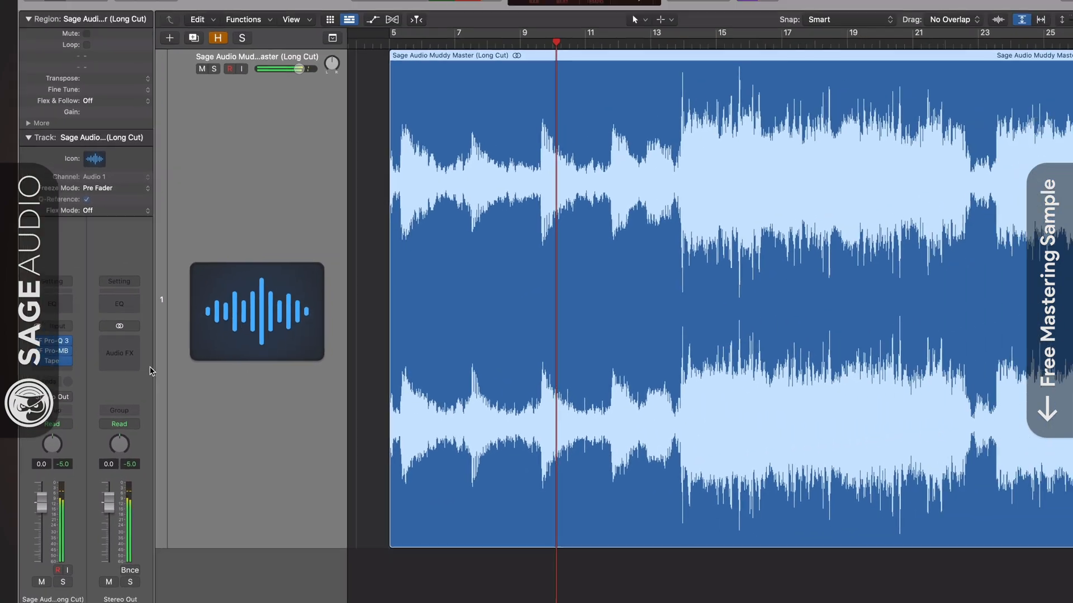
left_click(54, 341)
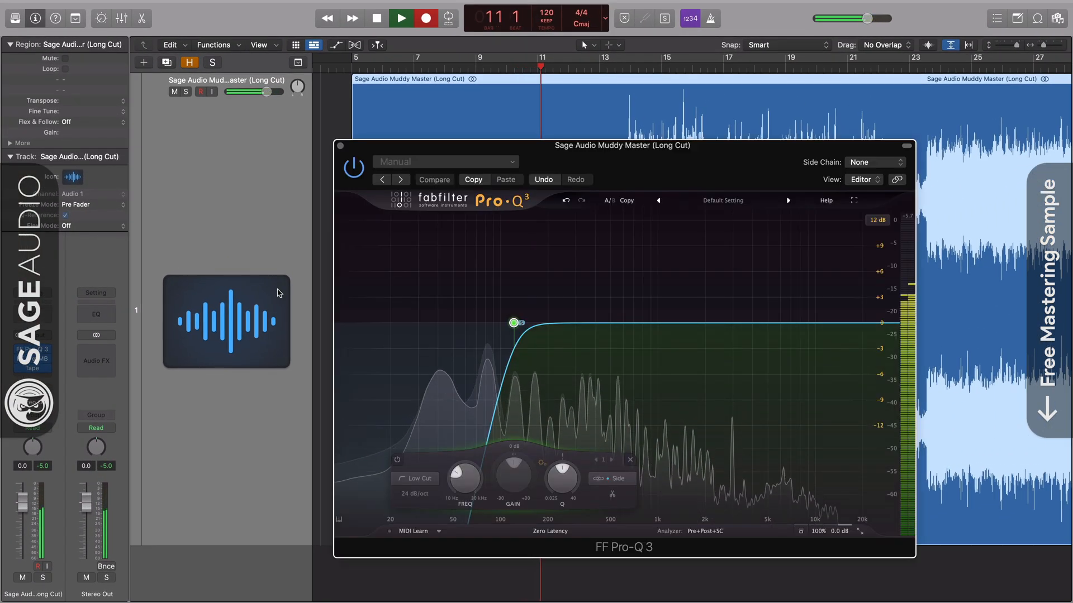
mouse_move(517, 322)
left_click(530, 291)
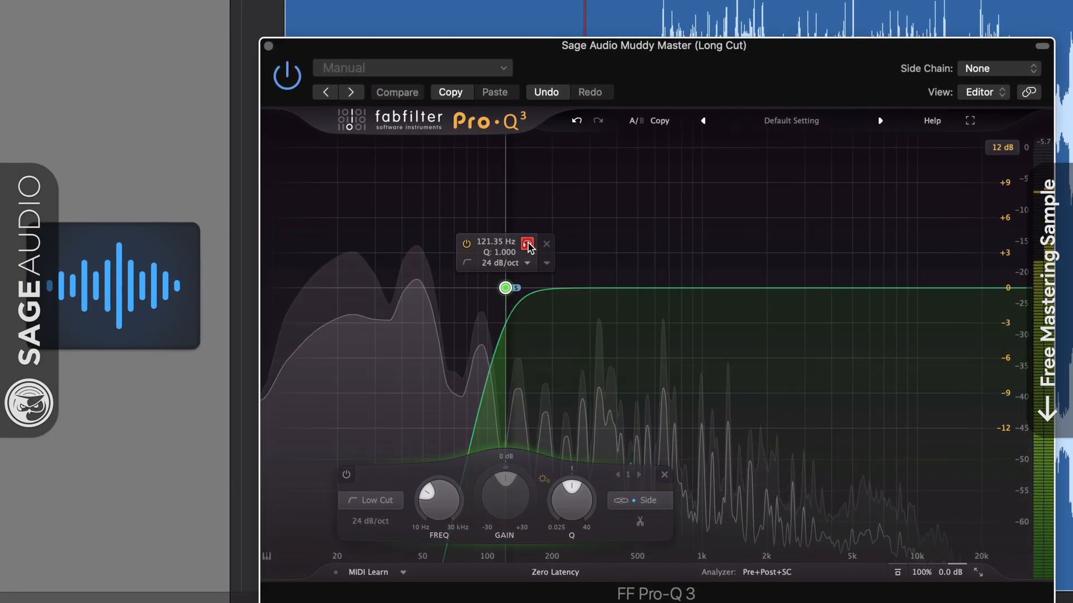
left_click(528, 244)
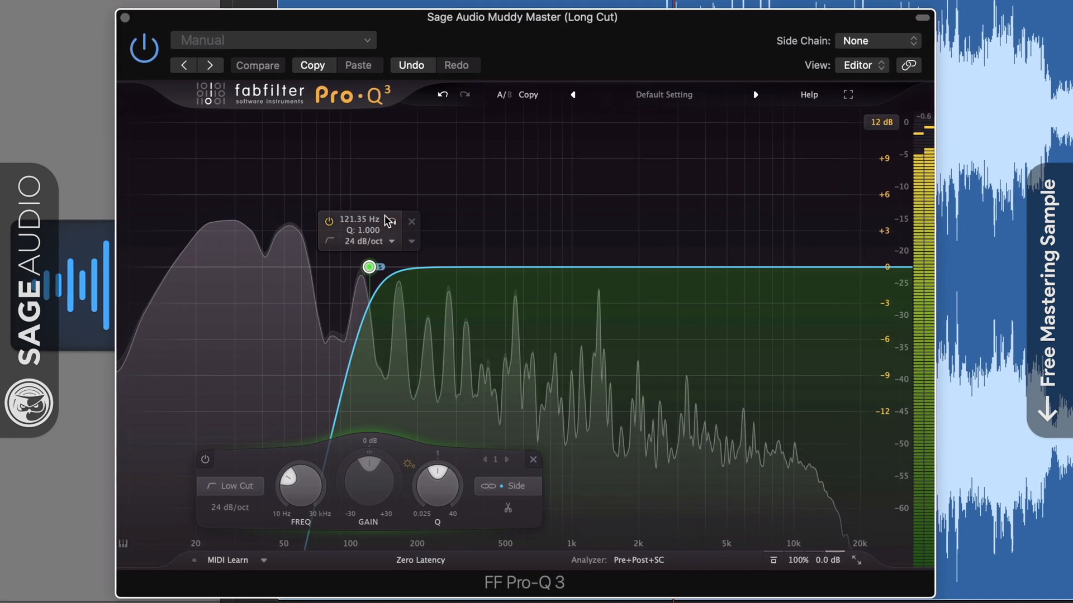
left_click(421, 257)
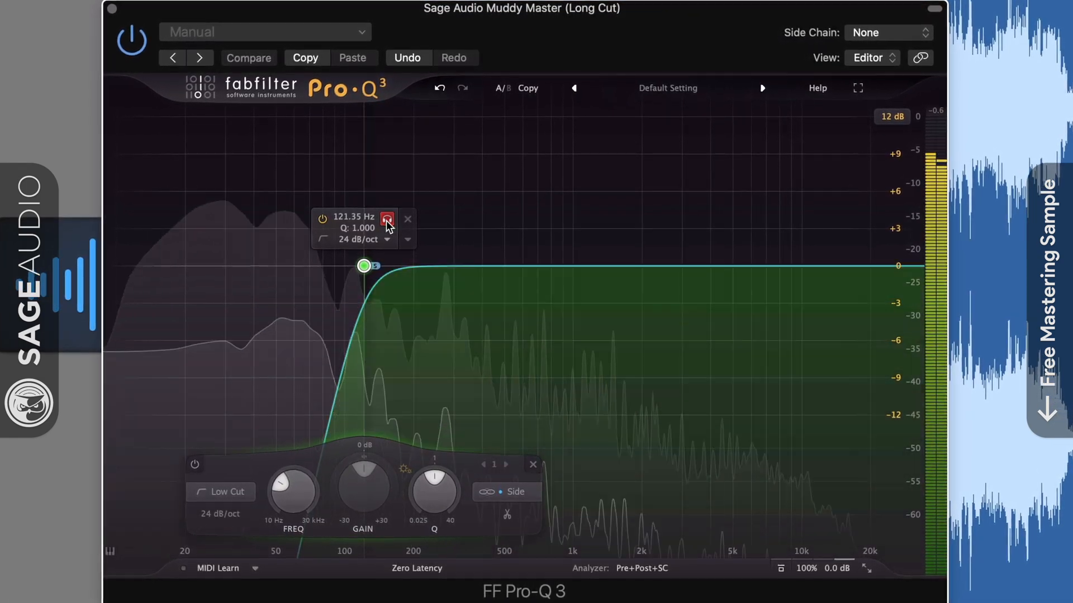
left_click(389, 222)
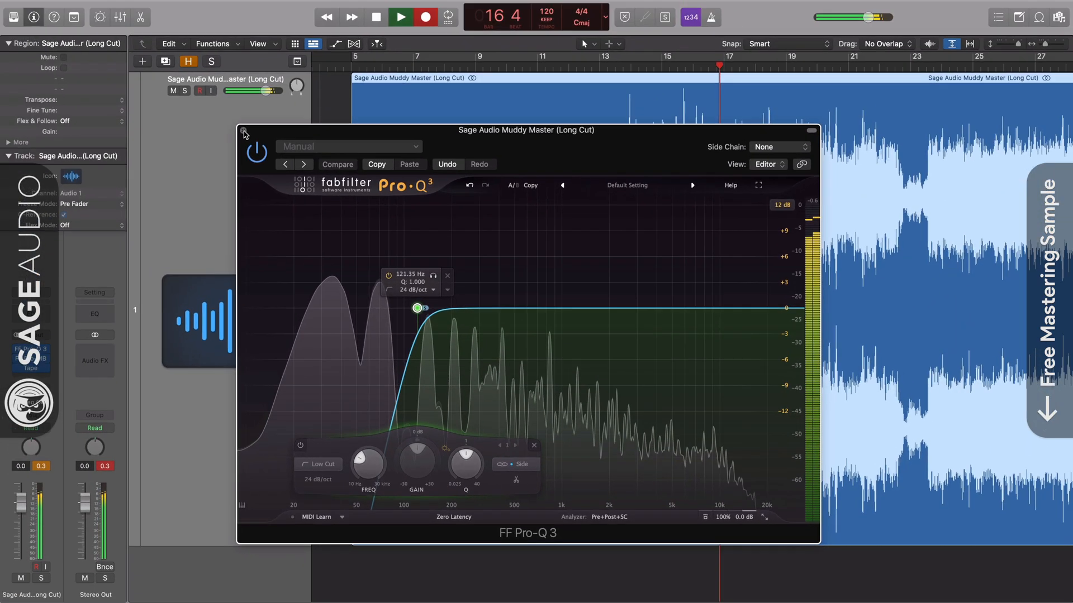
left_click(146, 42)
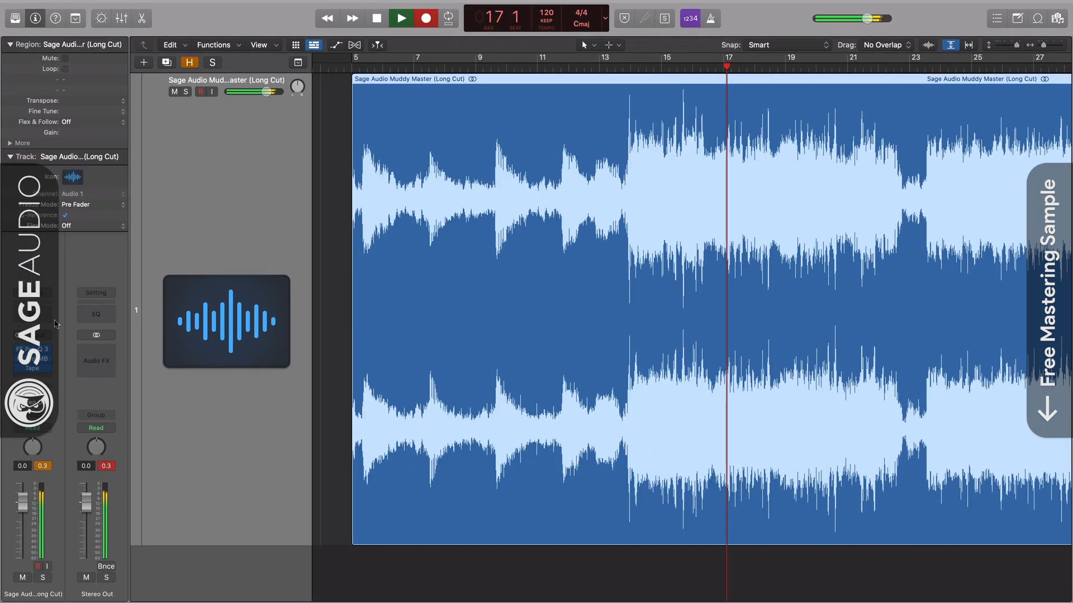
- Turn Pro-MB on and audition its bands by soloing and muting the second band
left_click(32, 359)
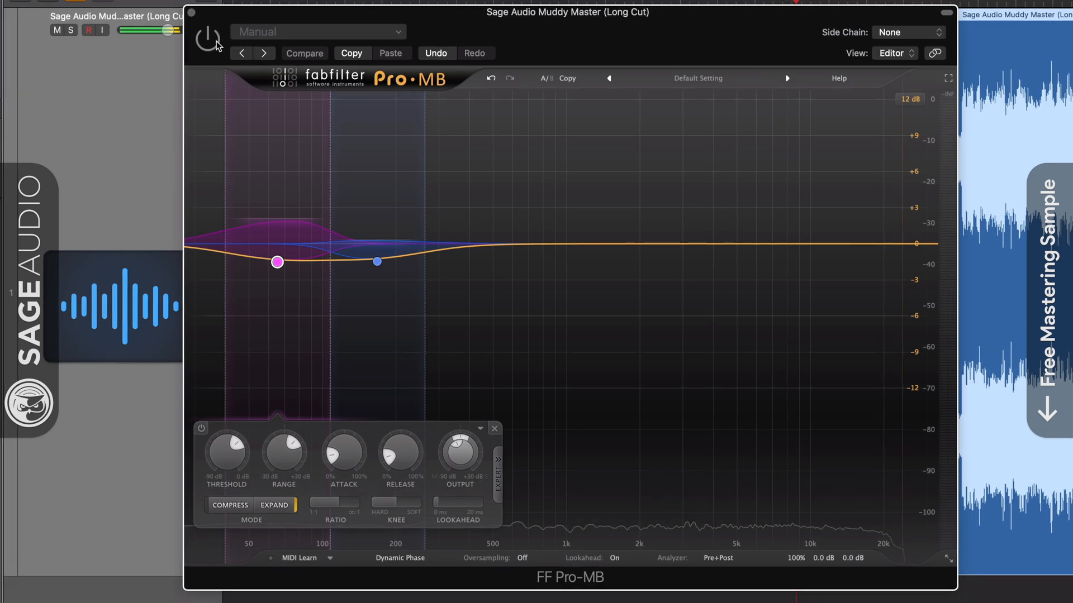
left_click(216, 44)
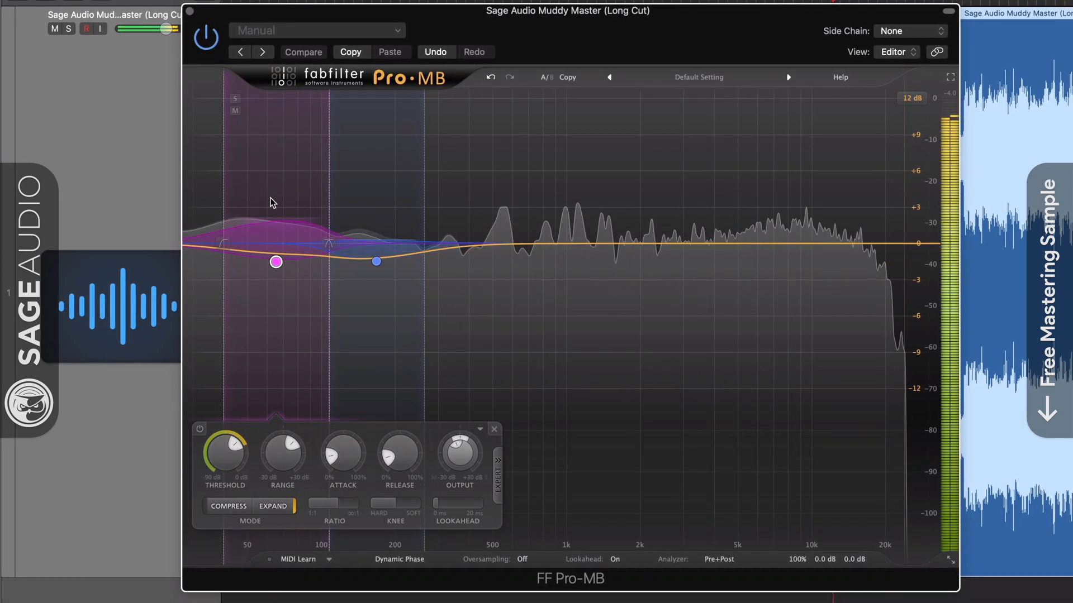
left_click(340, 99)
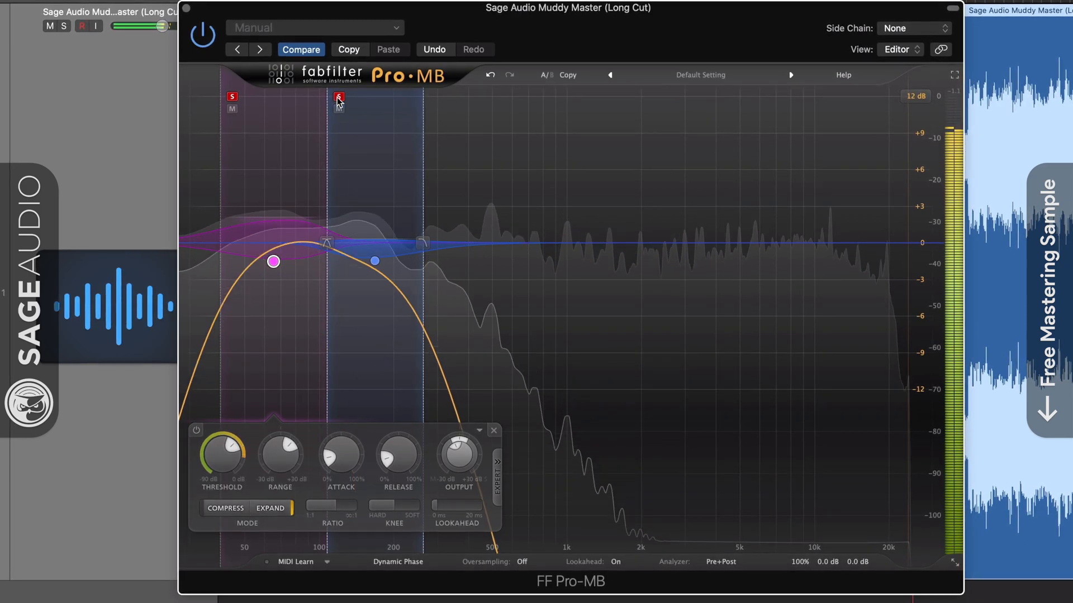
left_click(338, 108)
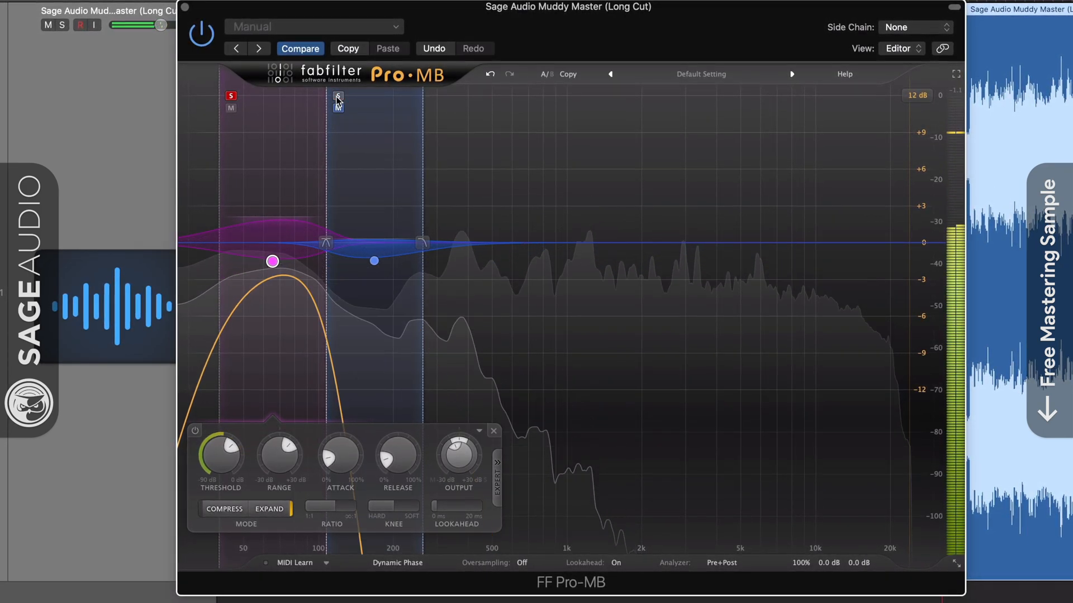
left_click(231, 96)
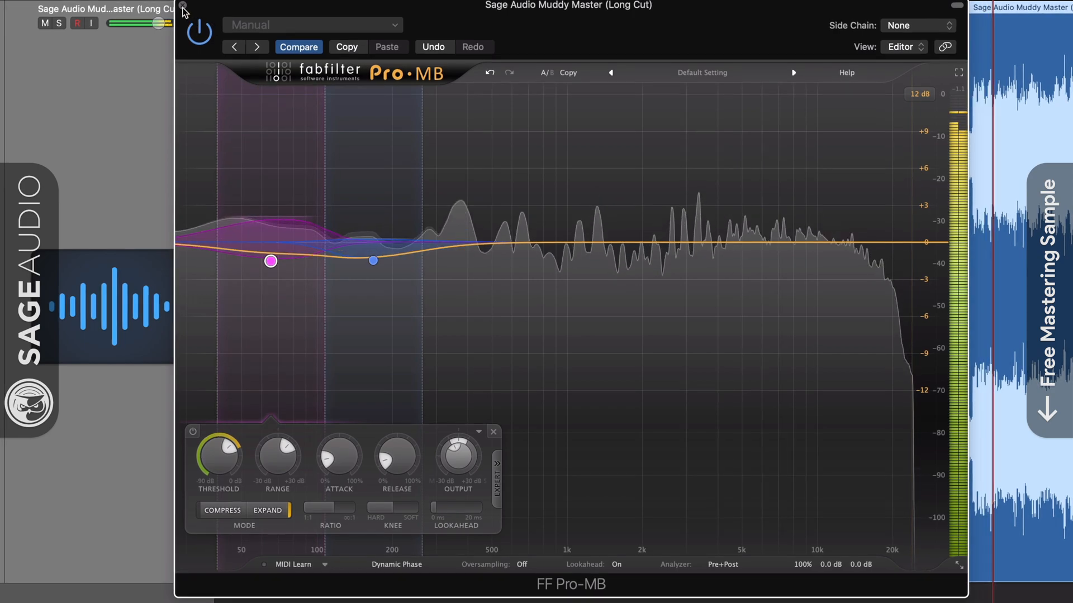
- Lower the Tape plug-in's High Freq Trim from 1.0 to 0.6
left_click(182, 5)
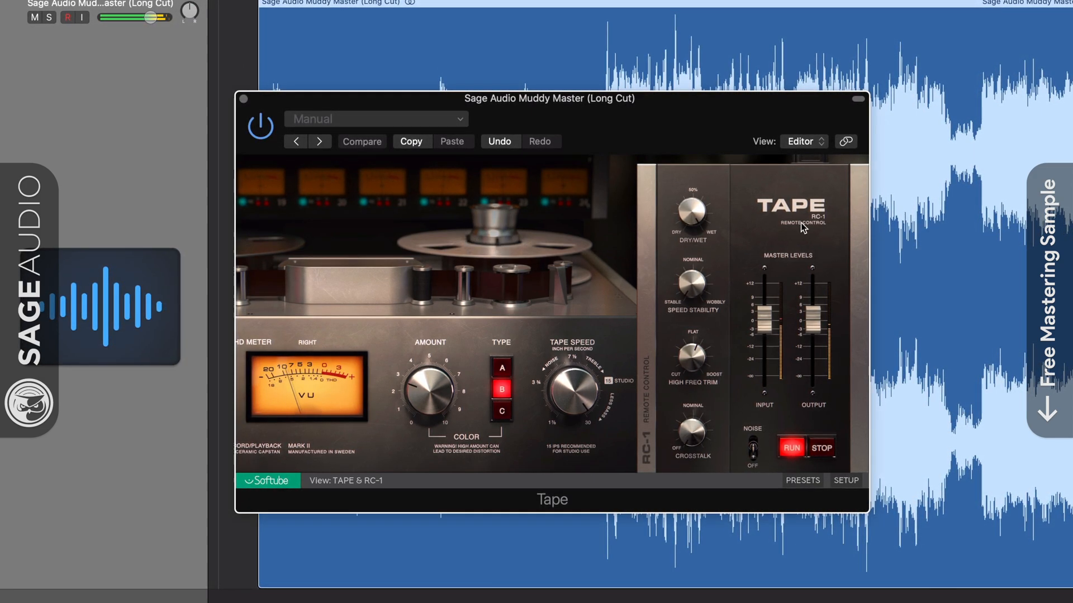
left_click_drag(696, 363, 697, 366)
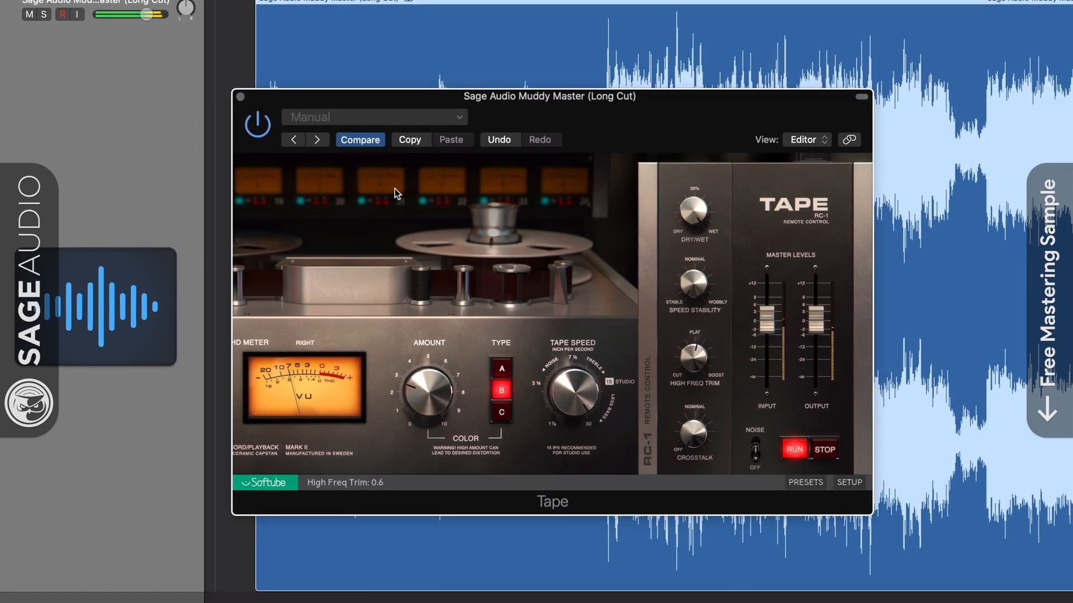
left_click(240, 97)
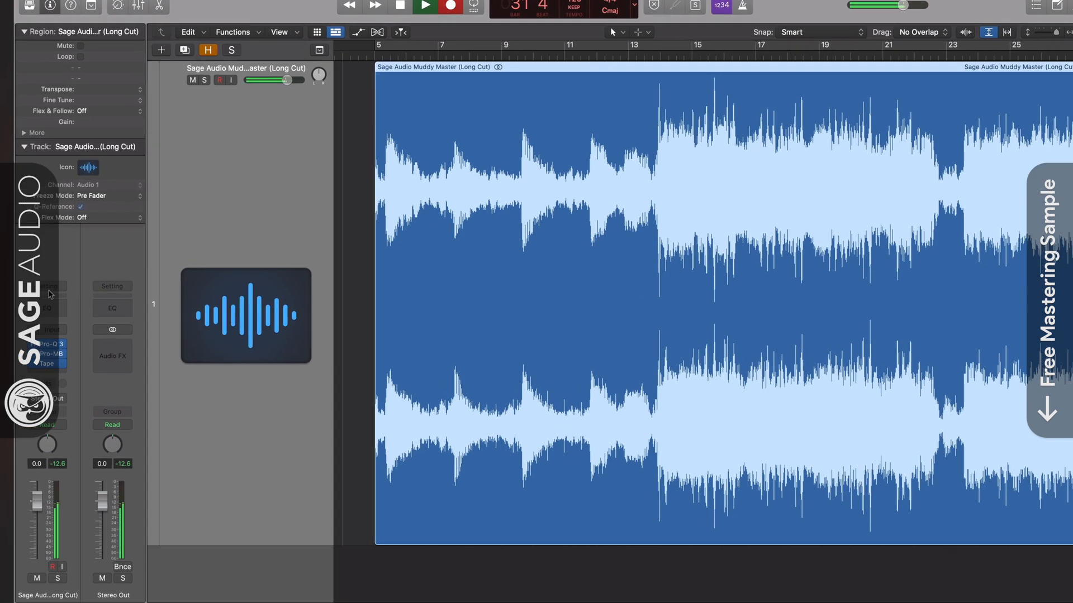
left_click(49, 287)
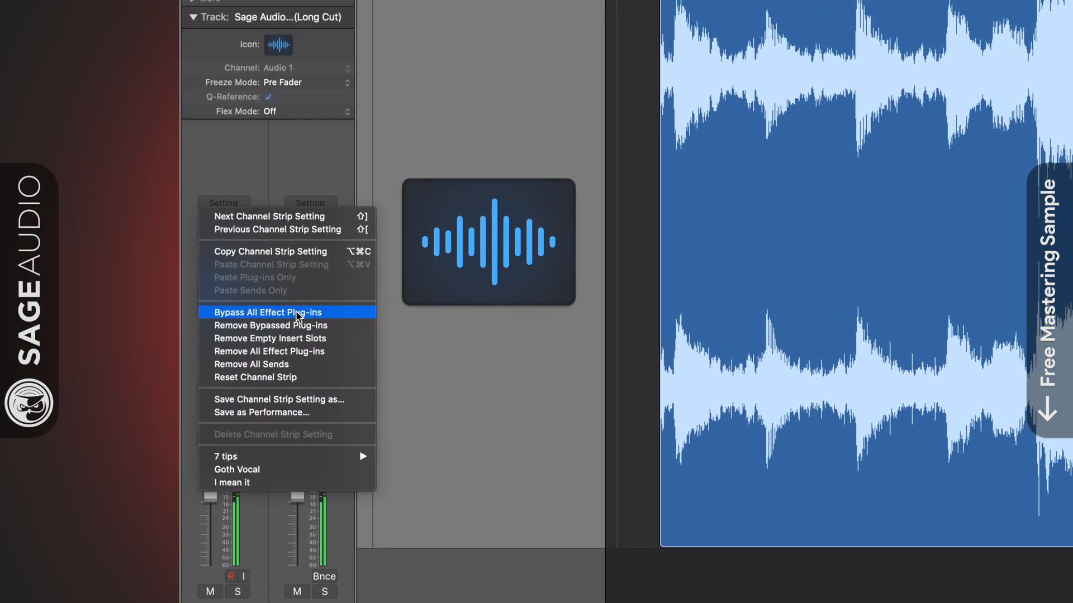
left_click(306, 314)
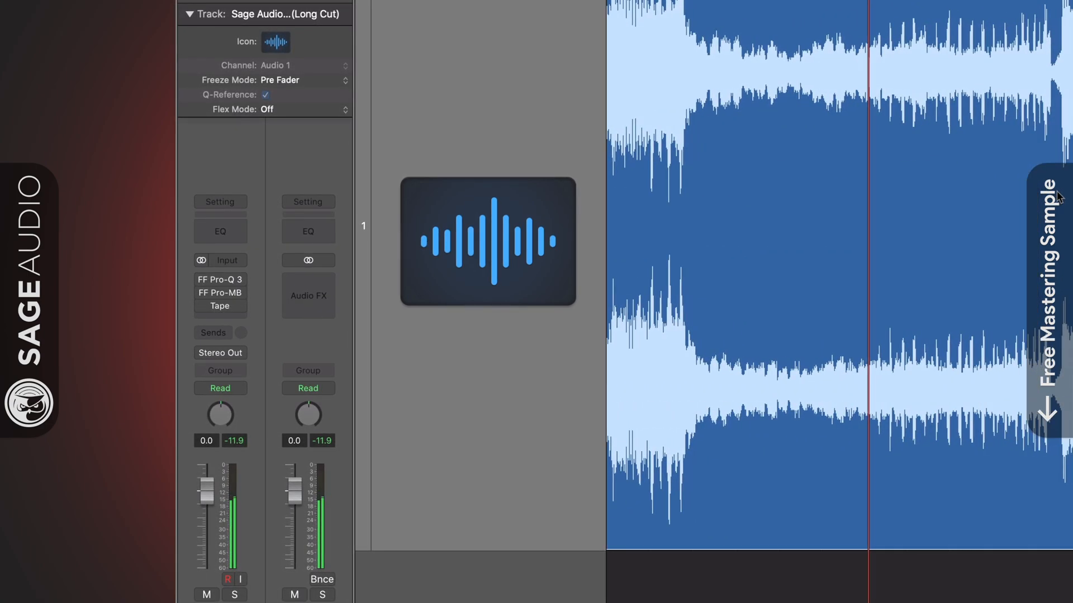
left_click(226, 202)
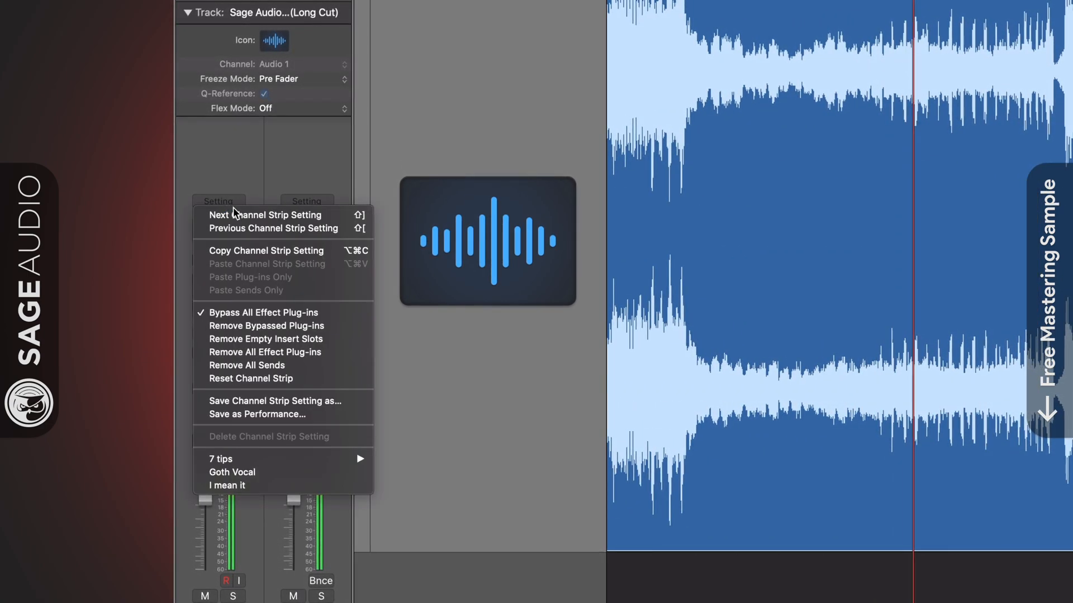
left_click(296, 311)
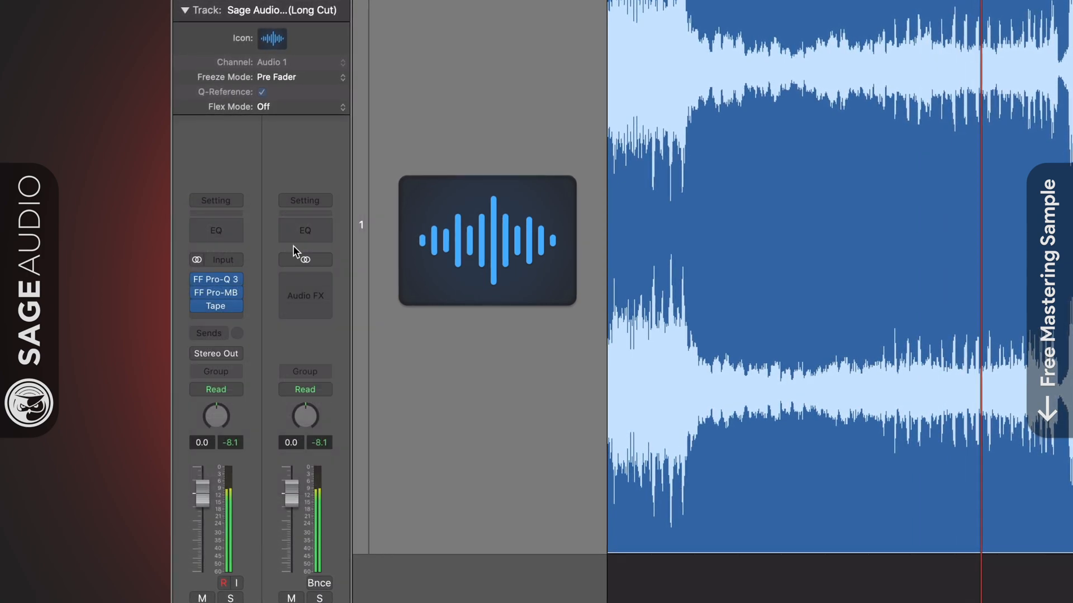
left_click(219, 198)
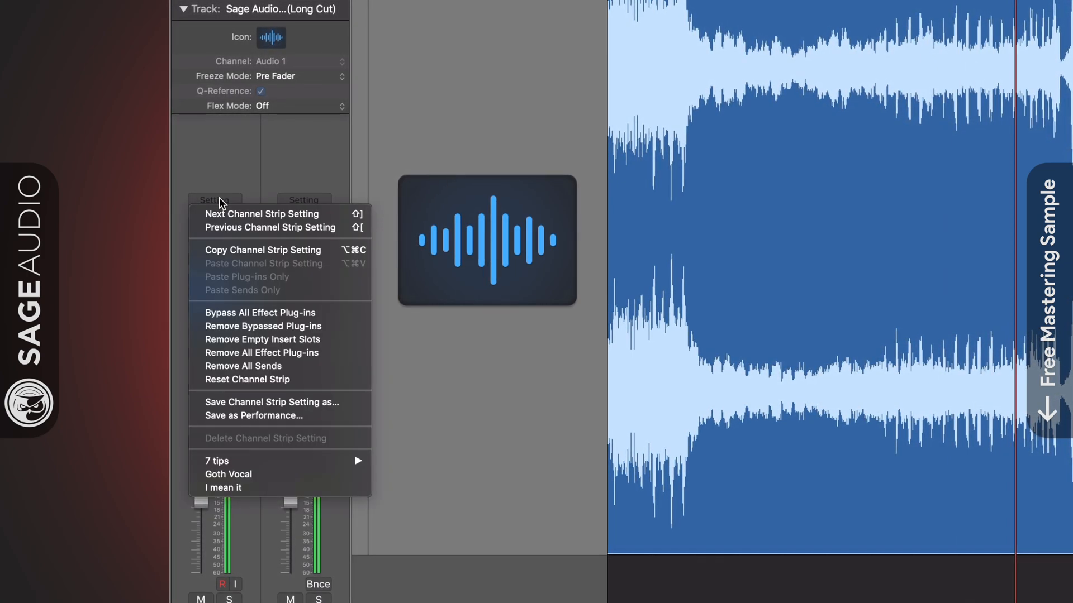
left_click(346, 310)
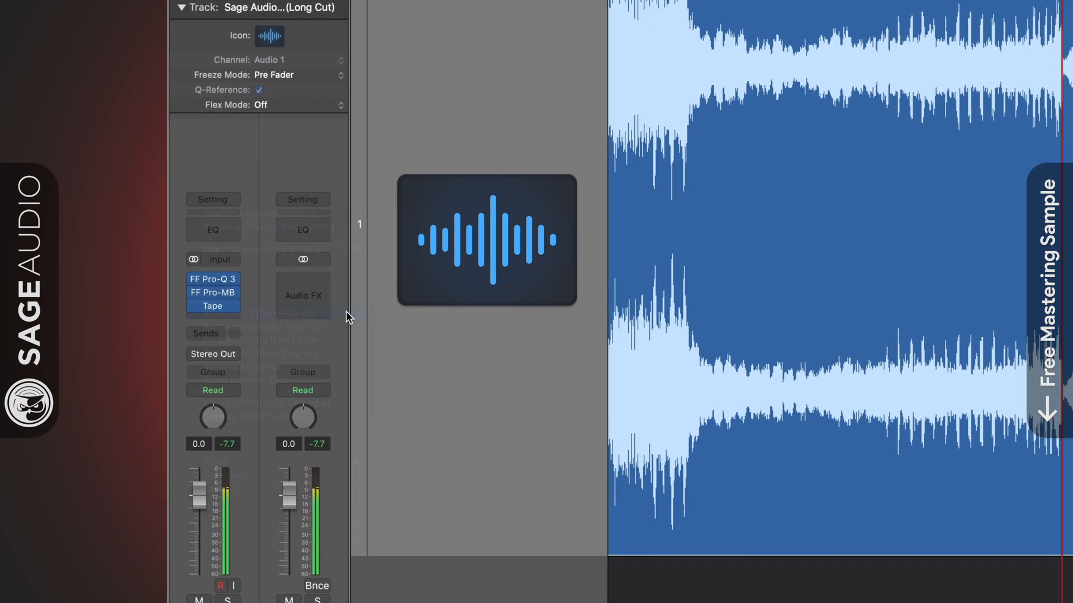
left_click(216, 197)
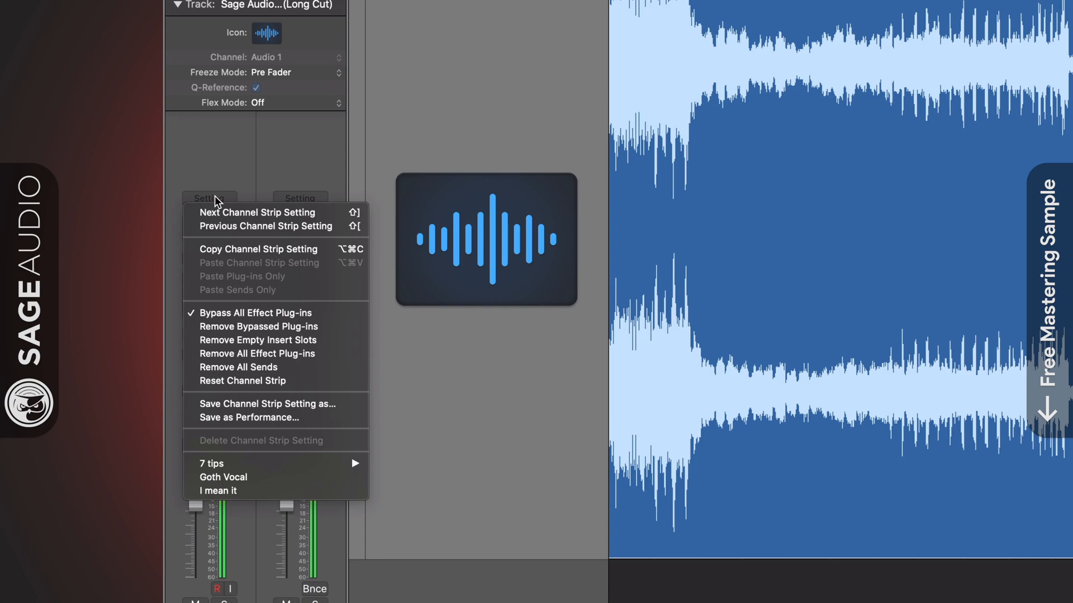
left_click(335, 314)
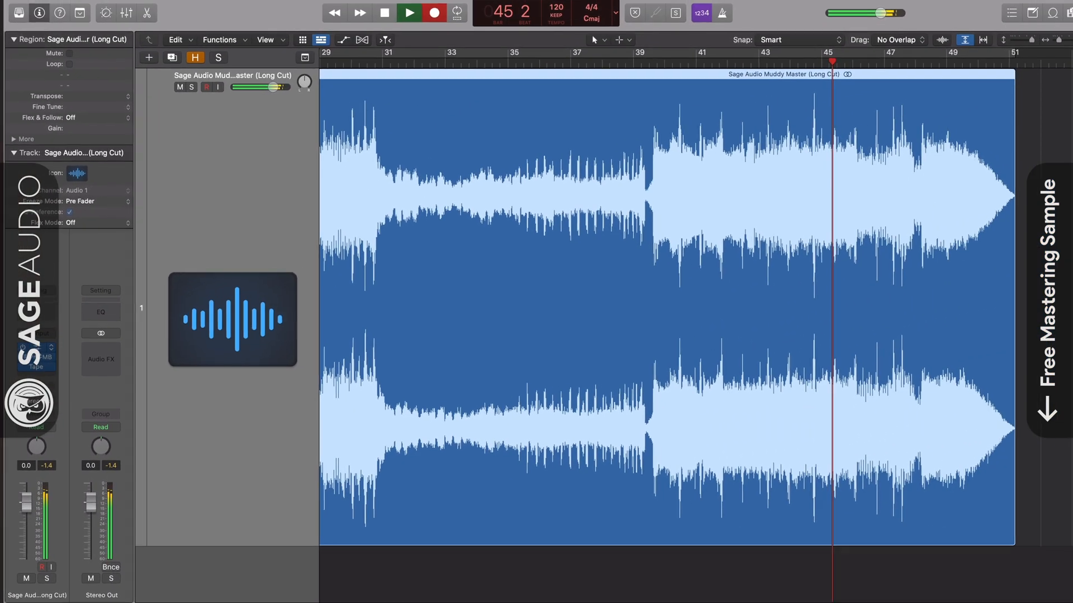
- Open Pro-Q 3 and briefly solo its 121.35 Hz side low-cut band, then unsolo it
left_click(198, 280)
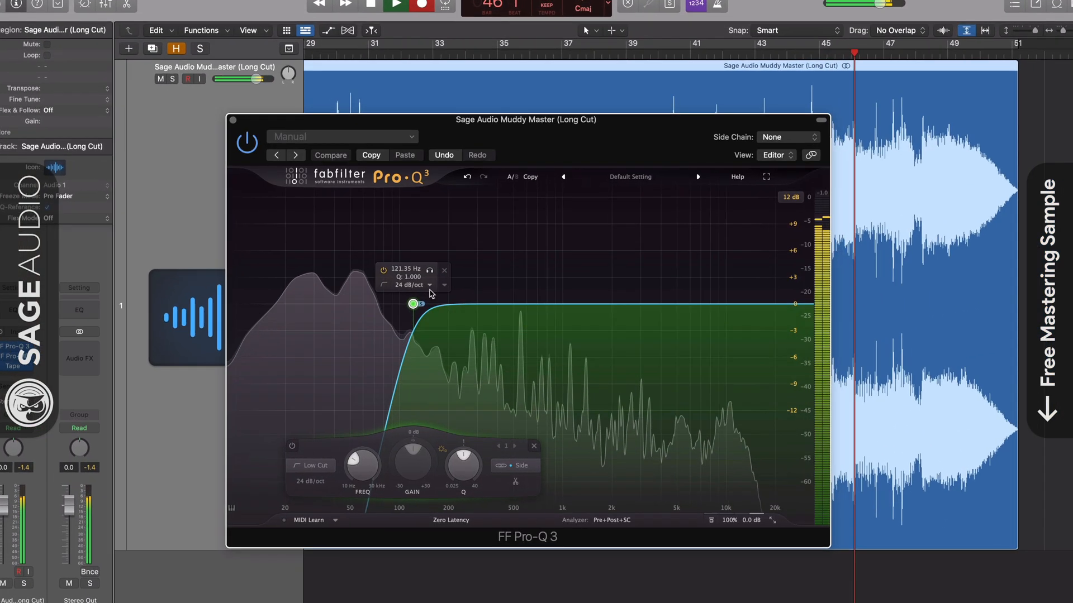
left_click(435, 276)
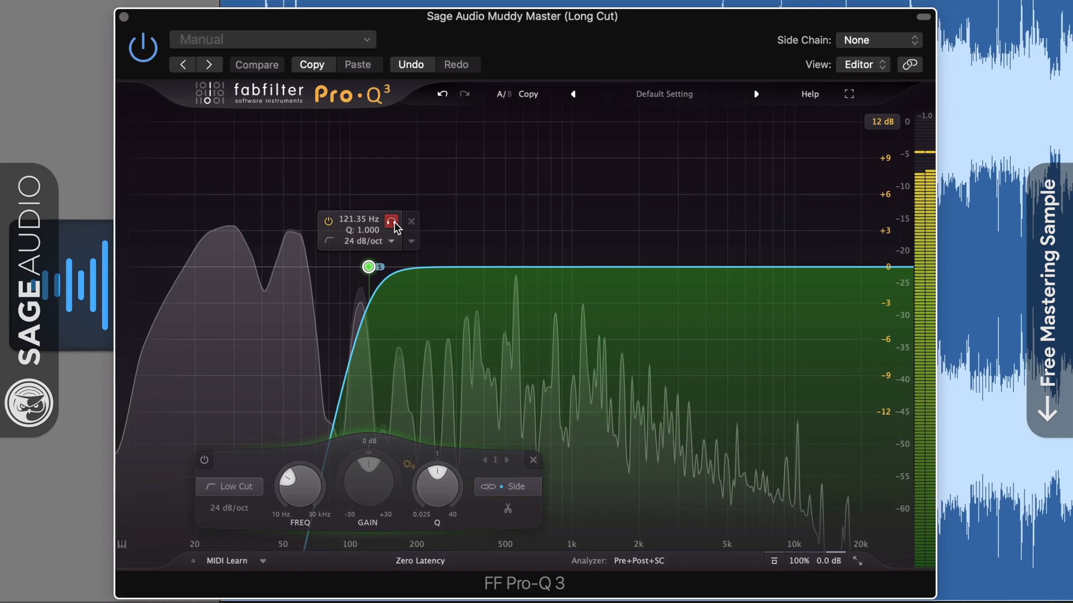
left_click(393, 223)
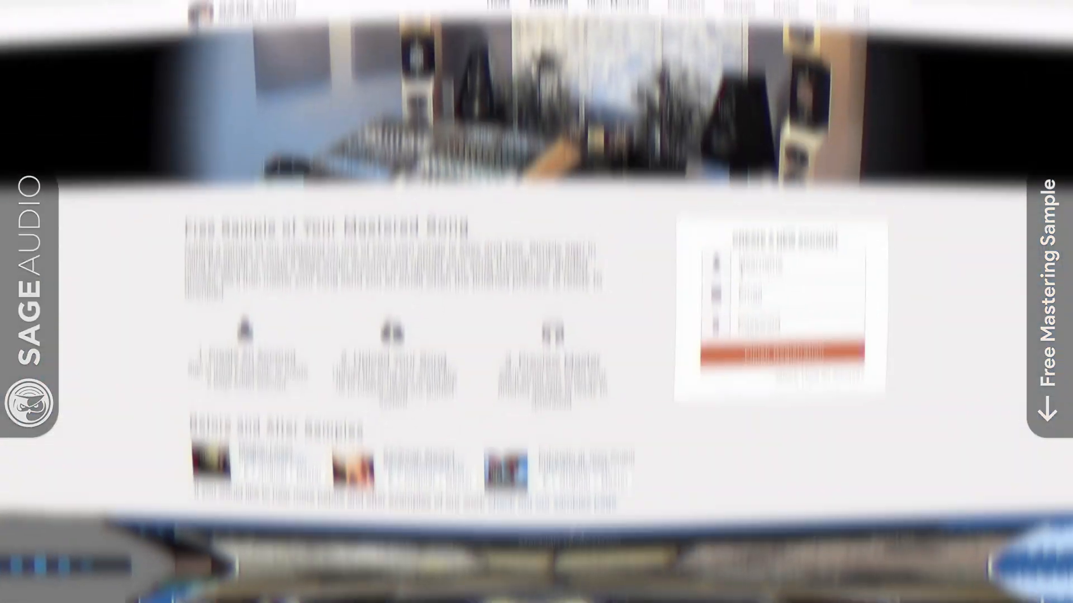
- Fill in a username, e-mail address and password for the new Sage Audio account and submit the registration
type("New")
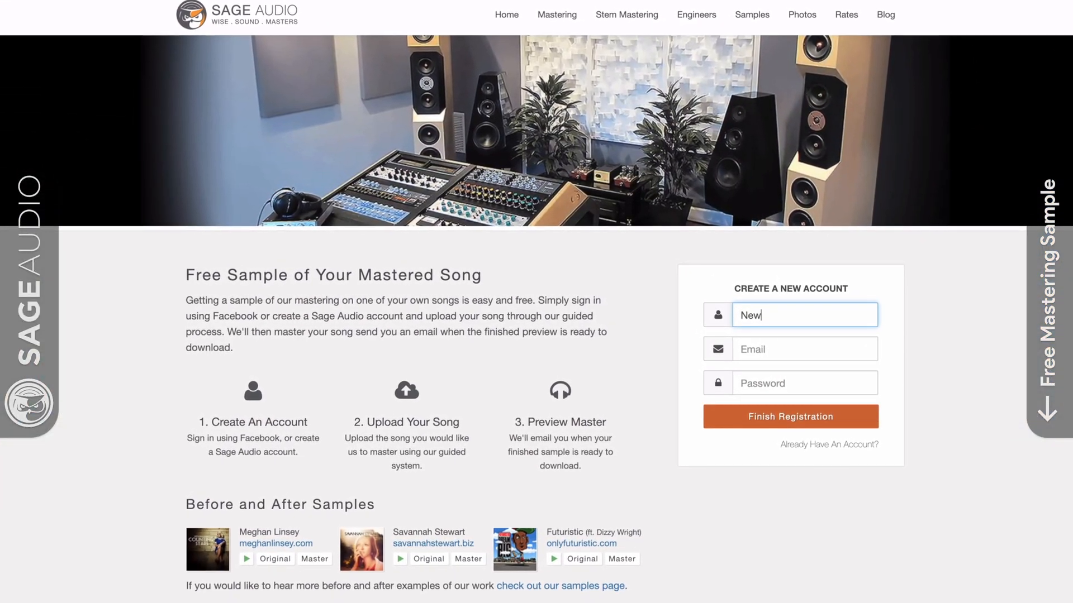
type("Artist")
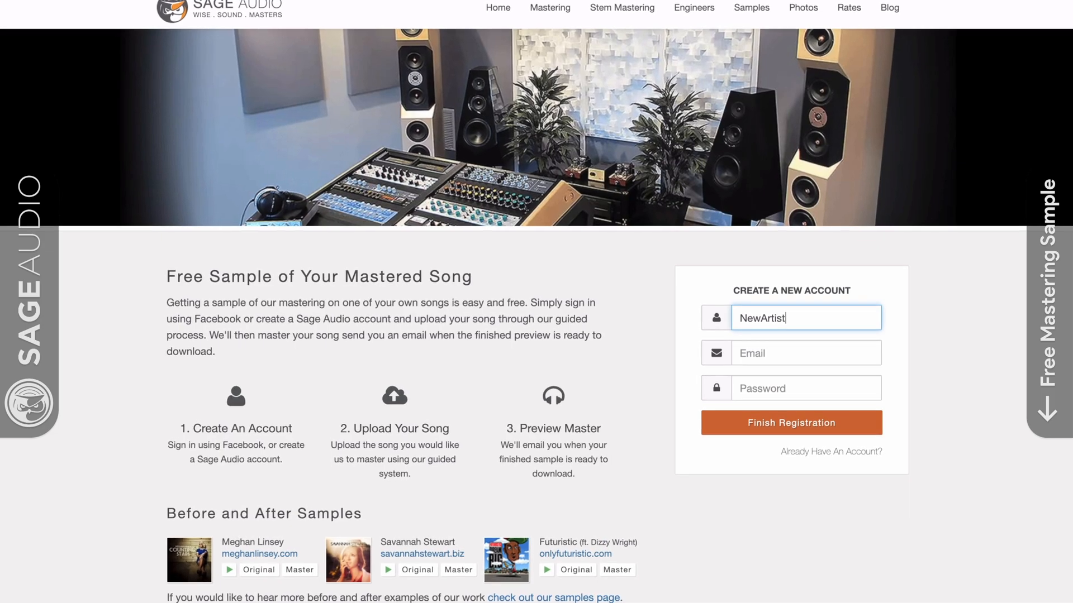
key("Tab")
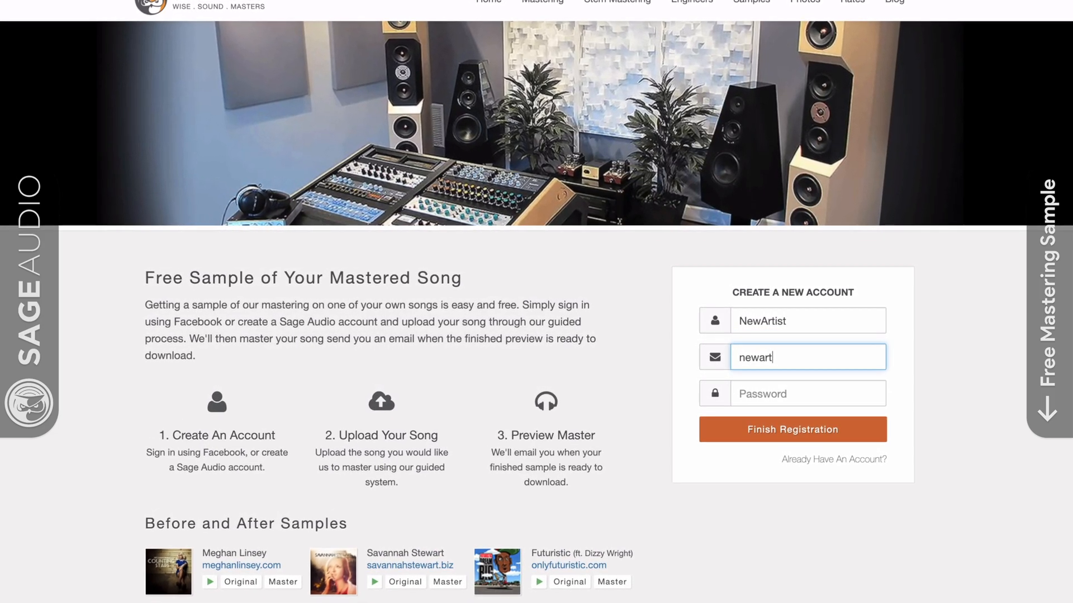
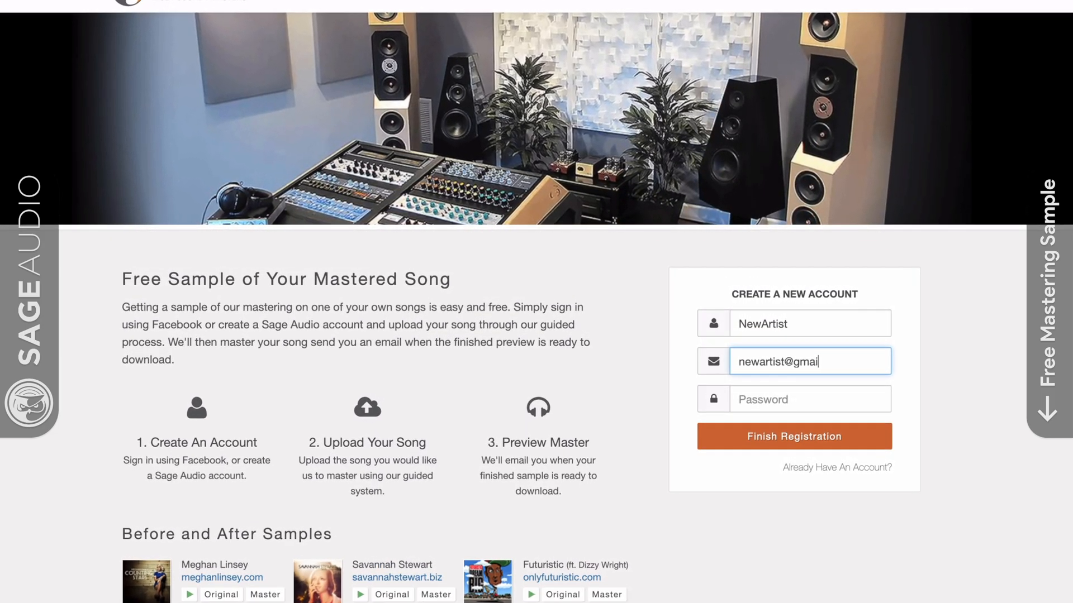
key("Tab")
type("pas")
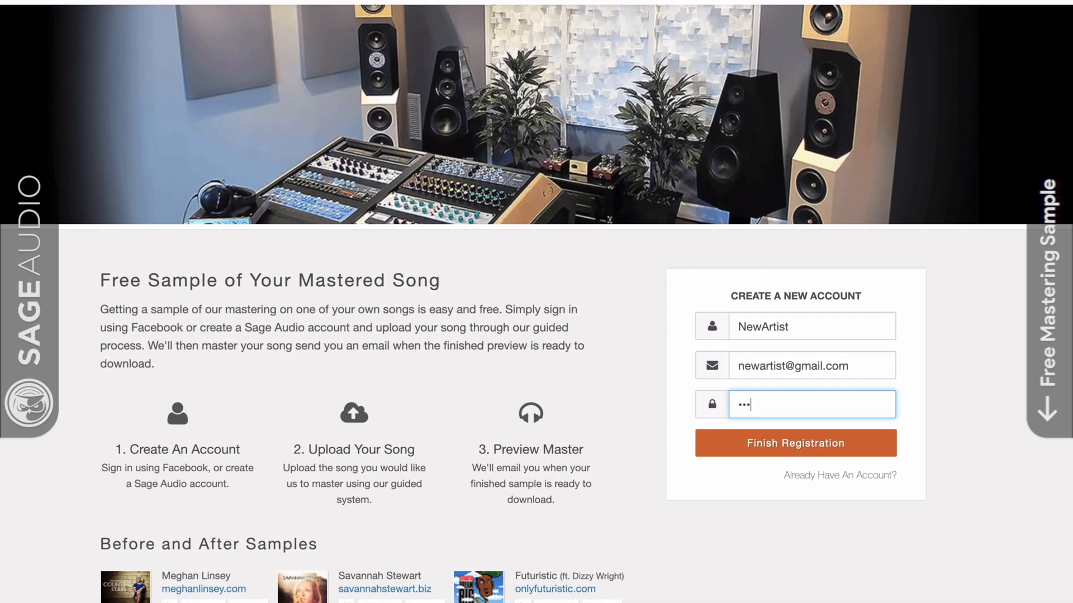
type("sword")
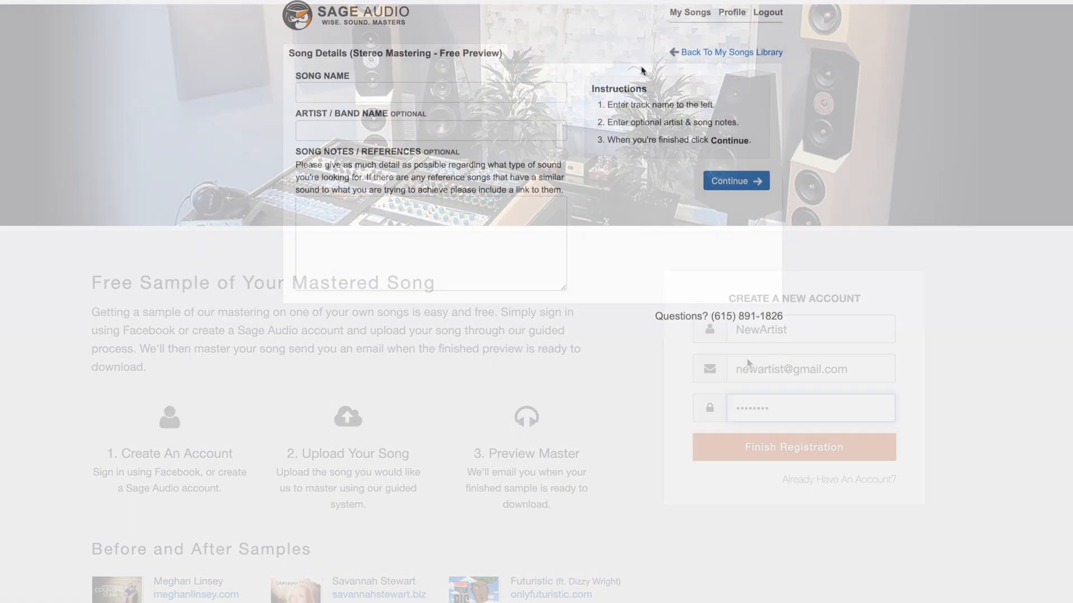
left_click(532, 98)
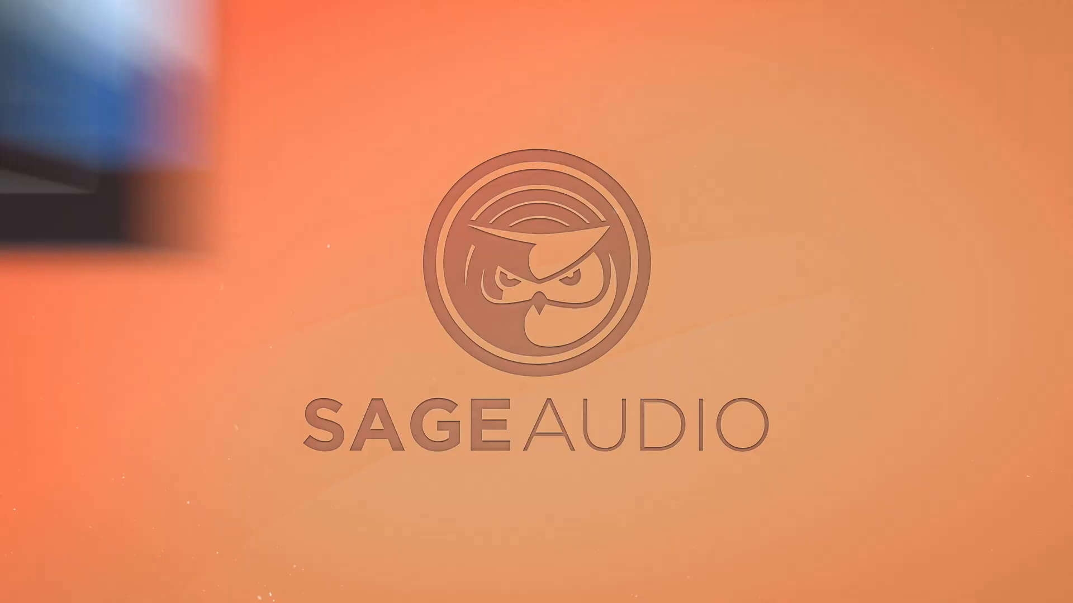